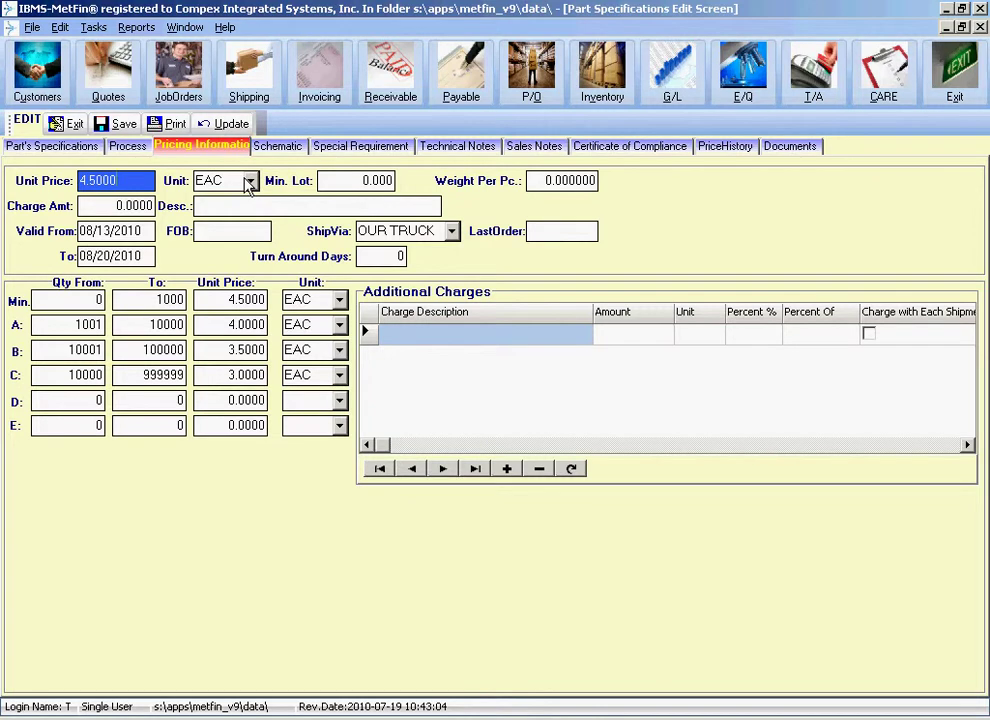
Step: Switch the main pricing unit to LOT and back to EAC
left_click(249, 181)
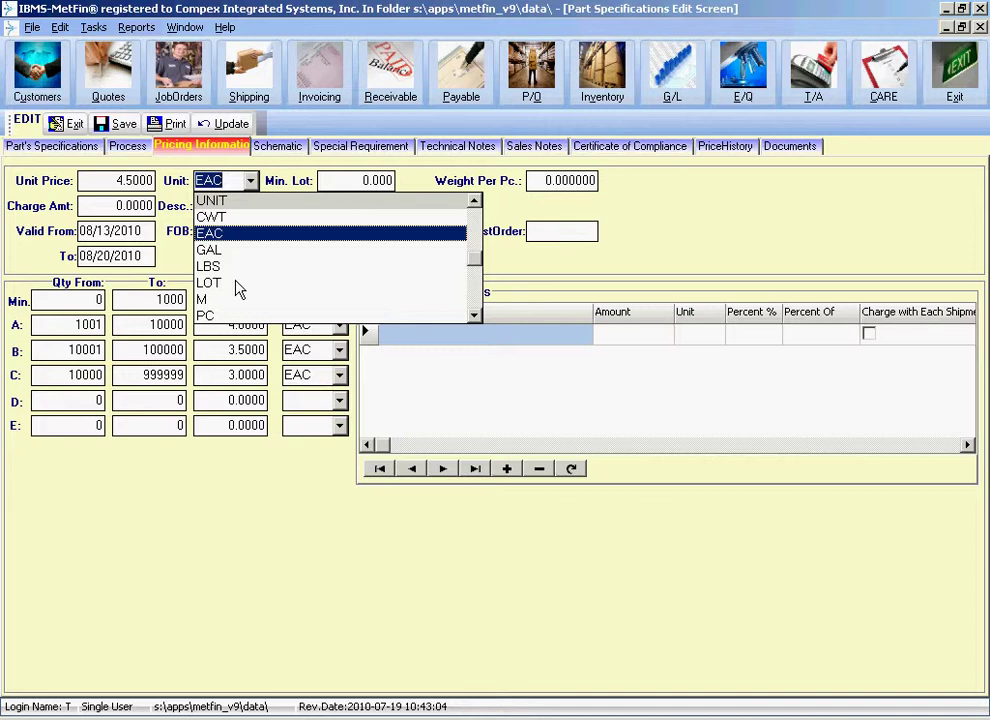
left_click(238, 285)
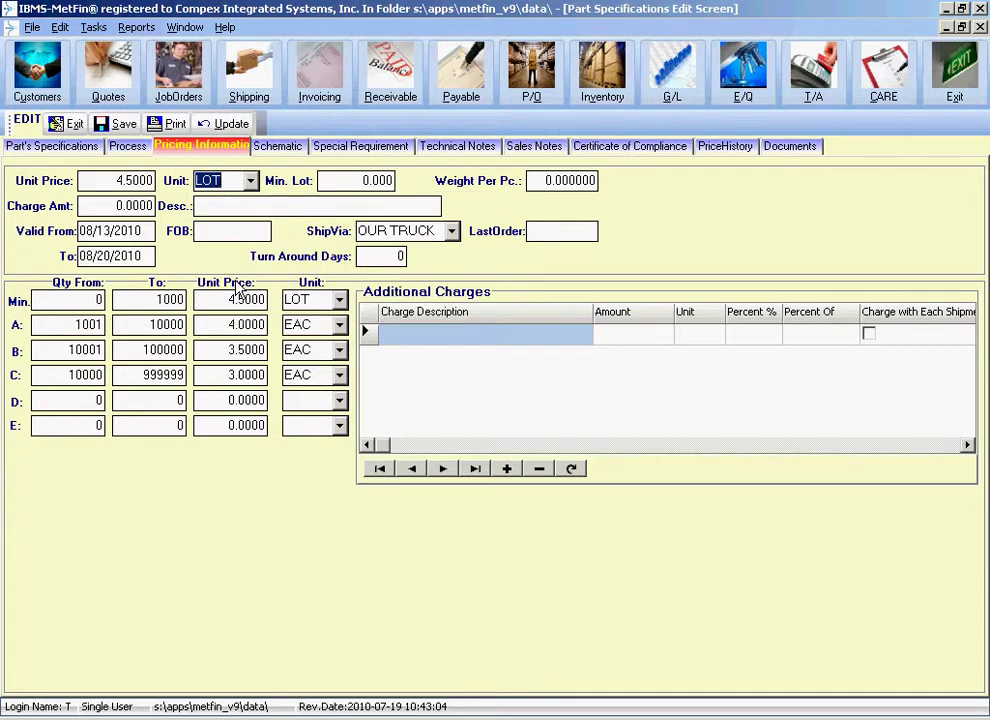
left_click(252, 183)
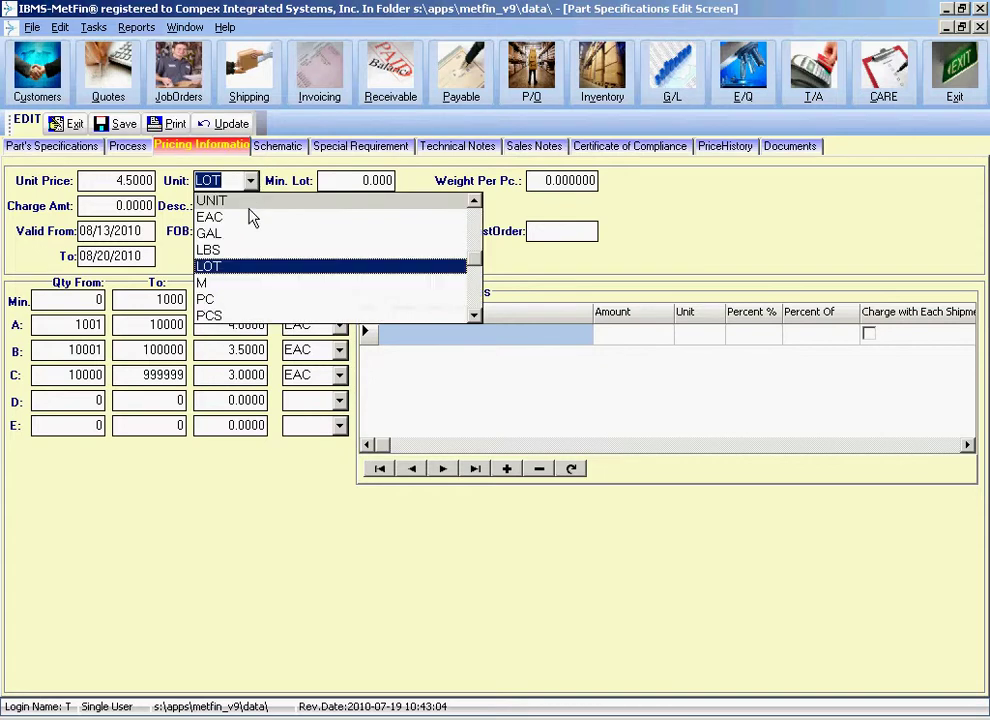
left_click(243, 216)
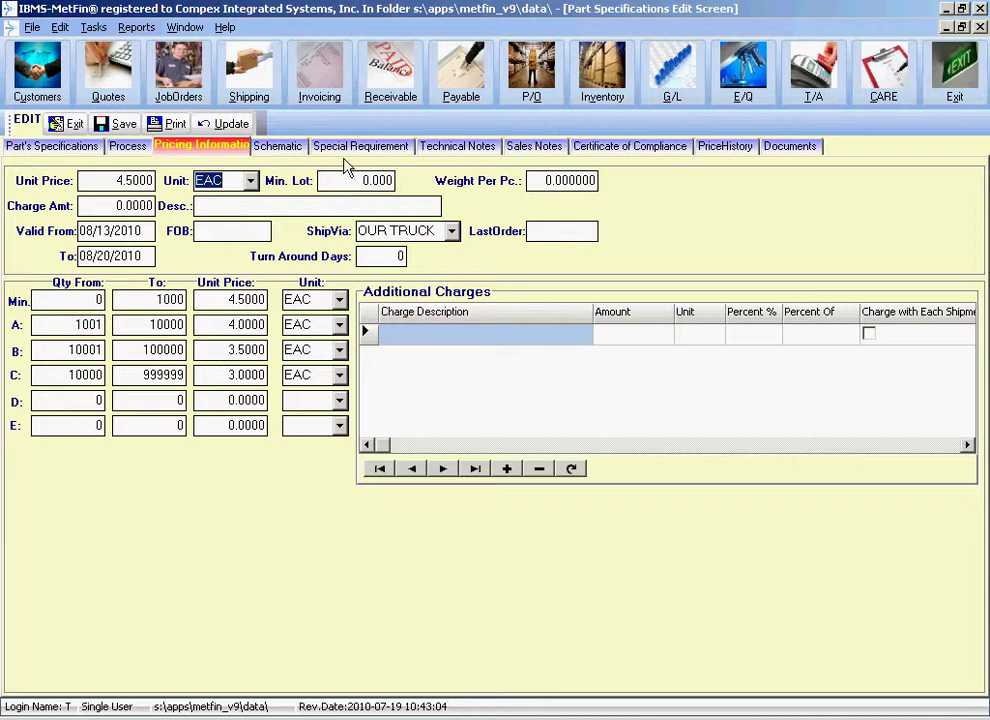
Step: Set the part's minimum lot to 150
left_click(375, 178)
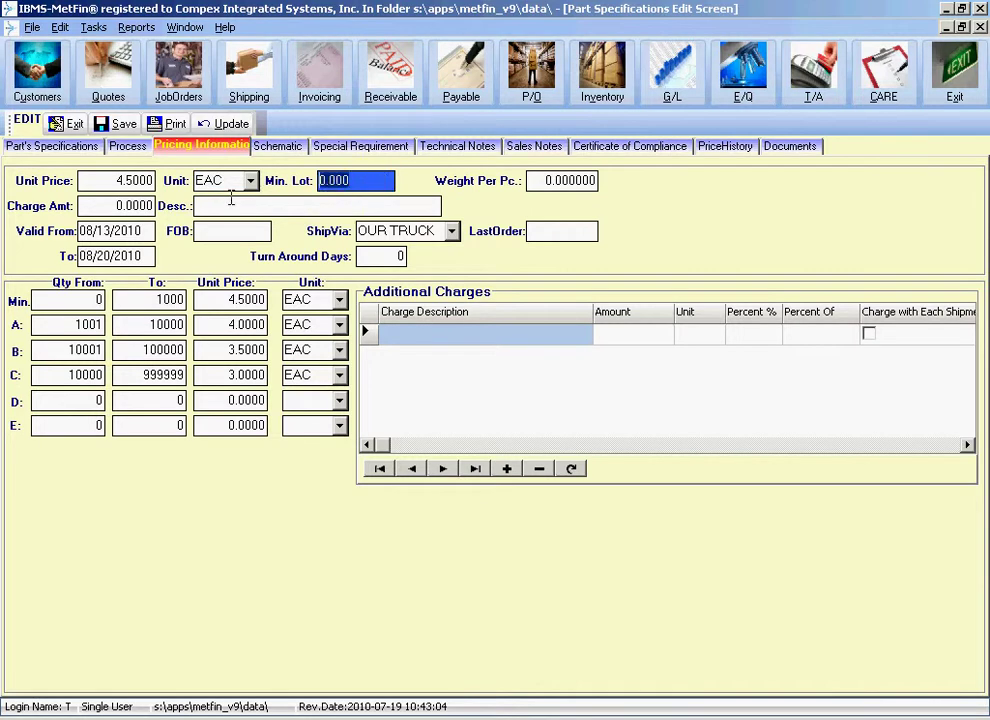
type("150")
key("Tab")
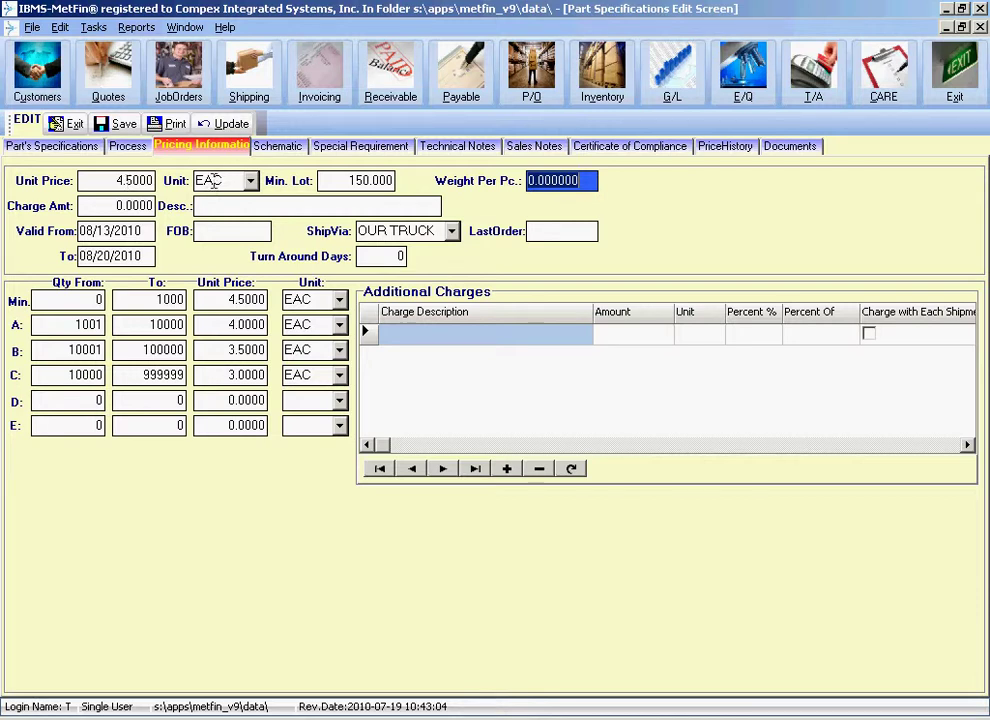
left_click(378, 180)
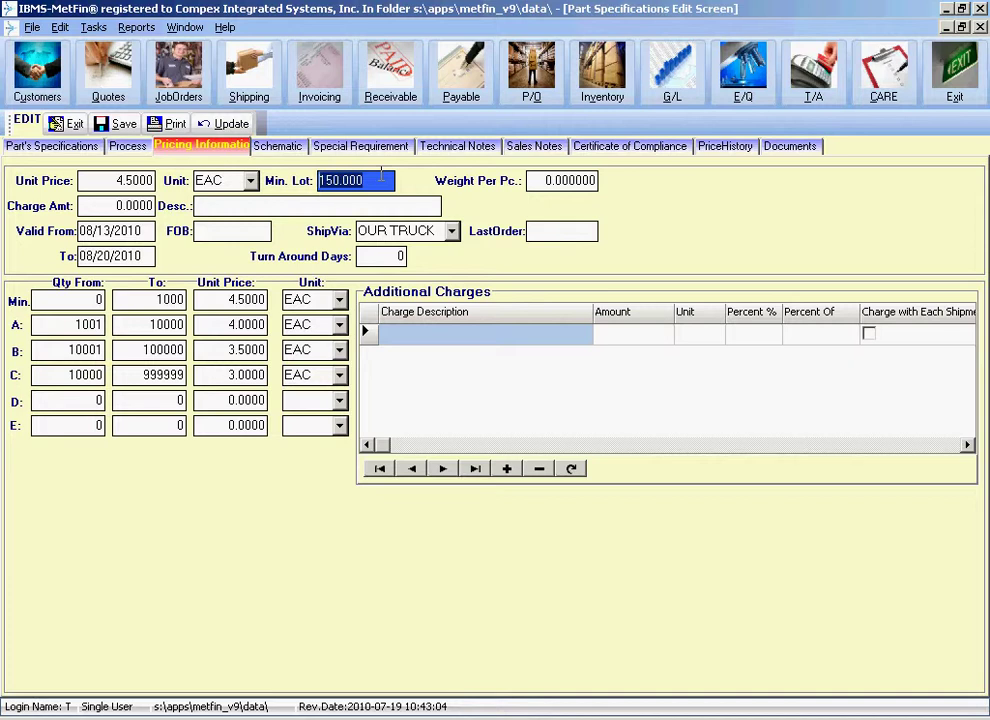
left_click(535, 179)
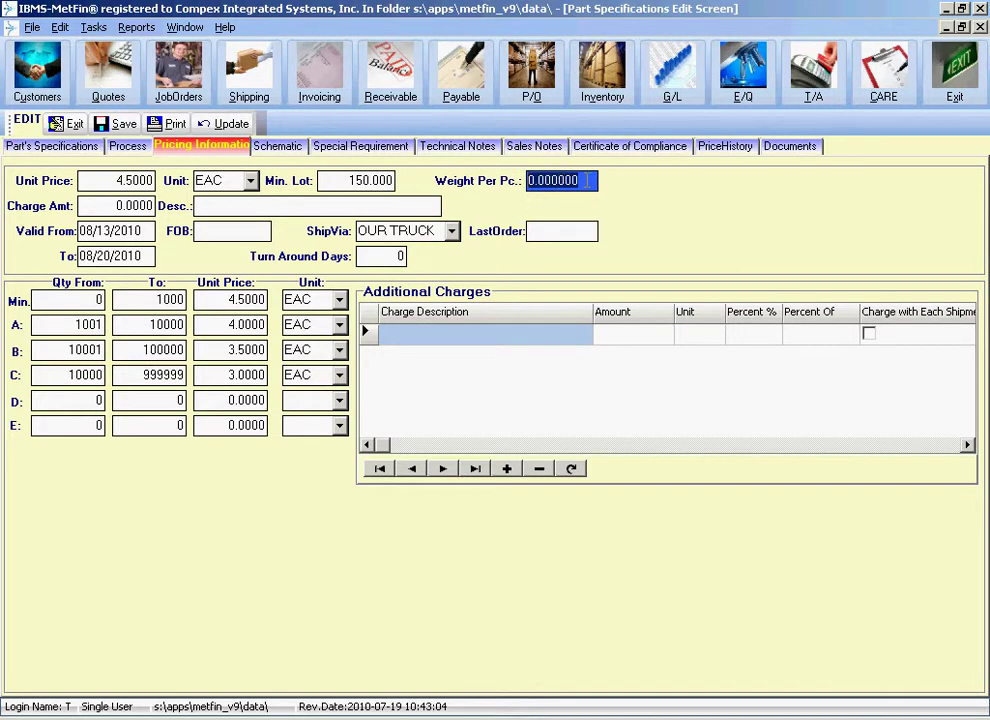
Step: Enter a charge amount of 75 with the description CONSULTANT
left_click(110, 205)
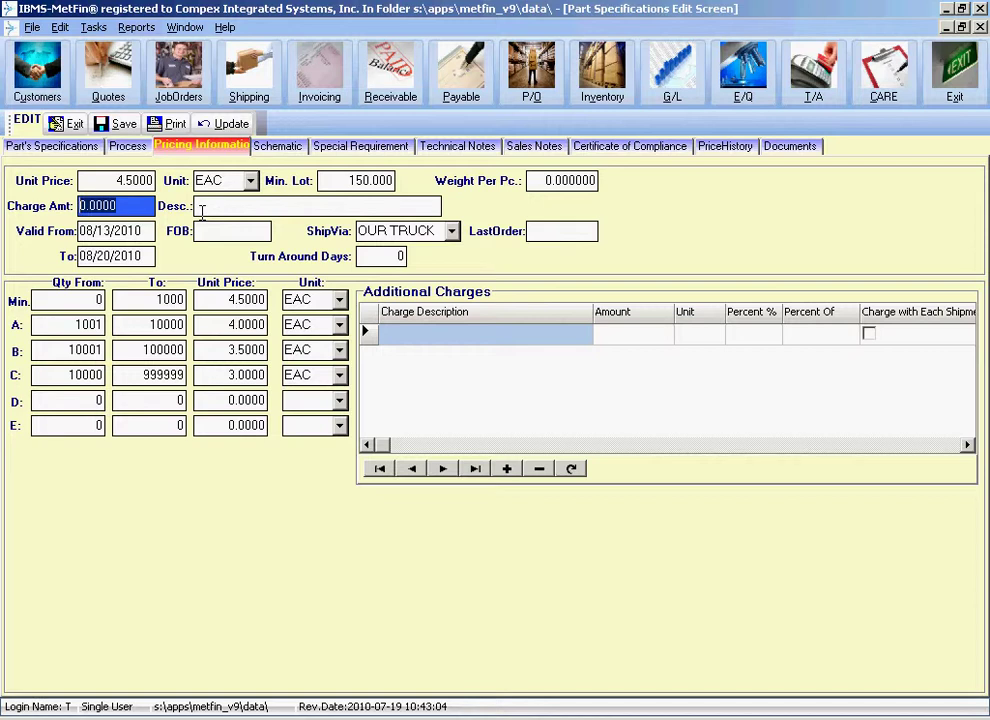
type("75")
key("Tab")
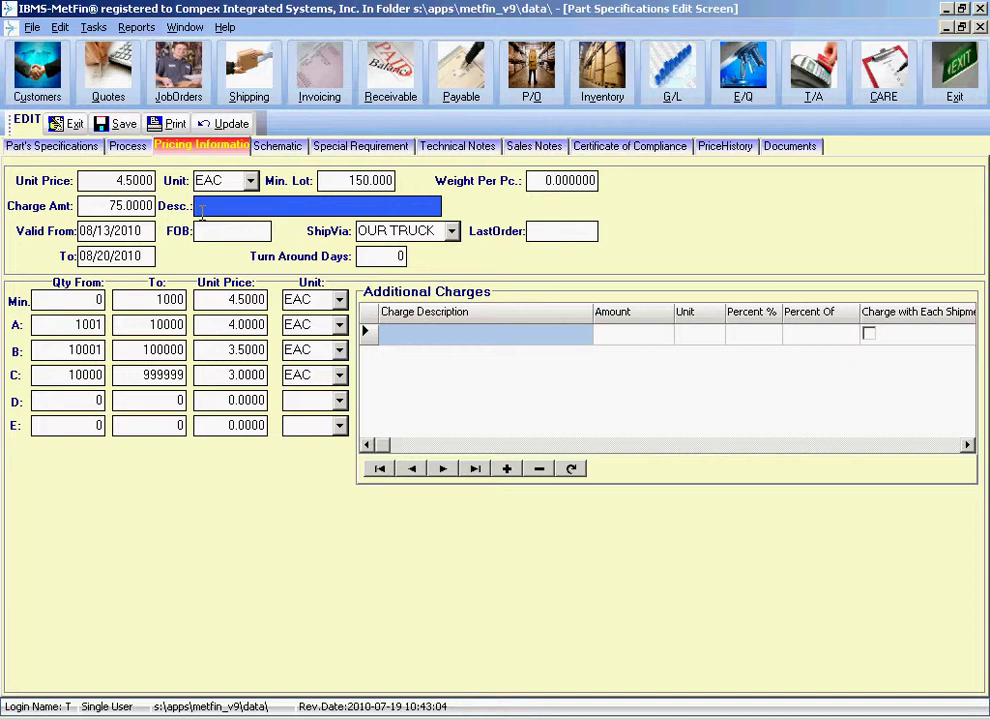
type("CONSULTANT")
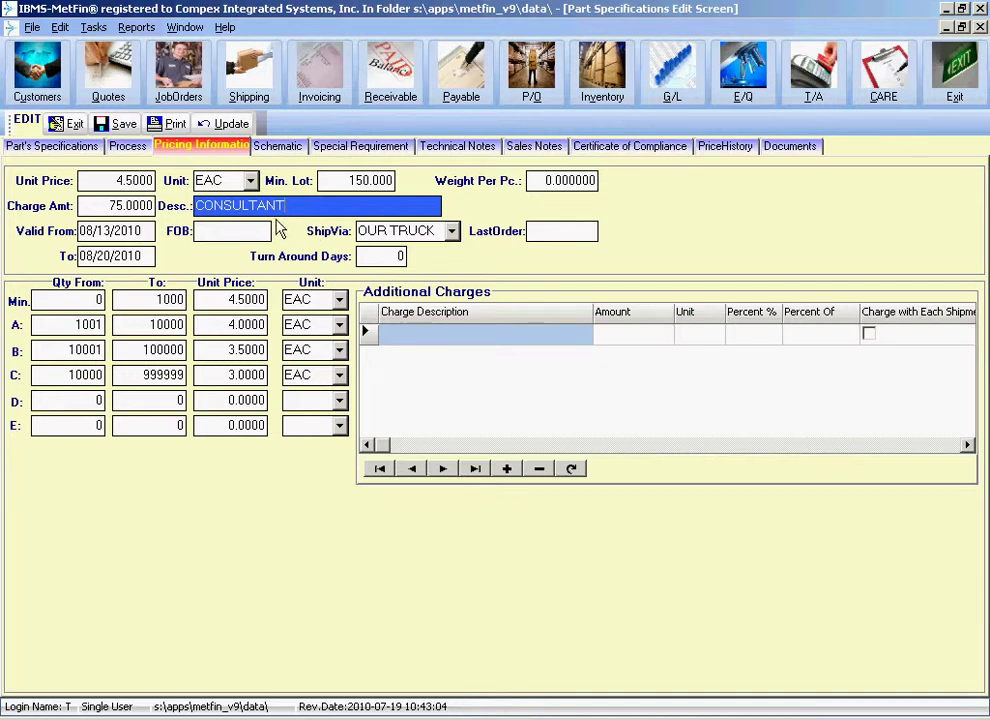
Step: Review the price validity dates, the FOB field and the part's specifications, and return to the pricing information
left_click(112, 231)
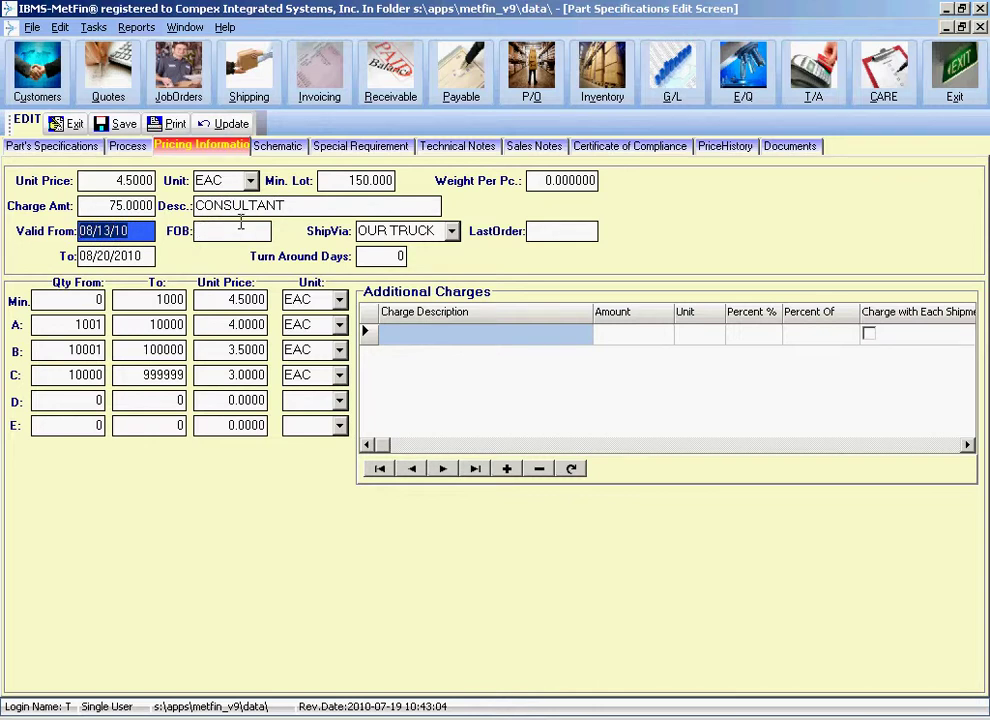
left_click(143, 252)
left_click(144, 229)
left_click(95, 250)
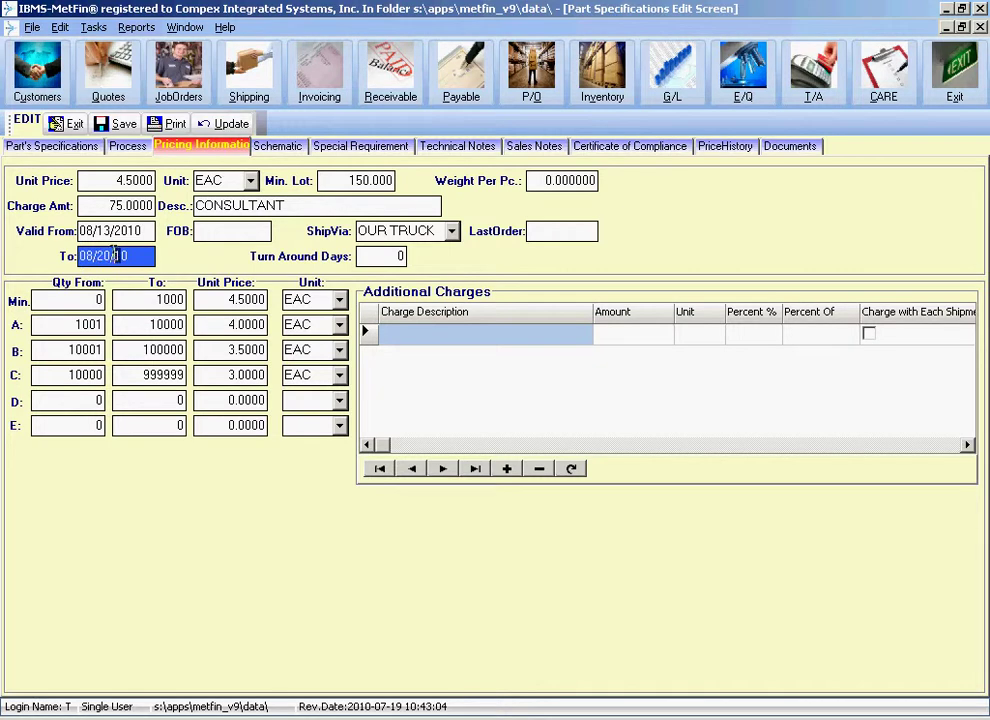
left_click(240, 232)
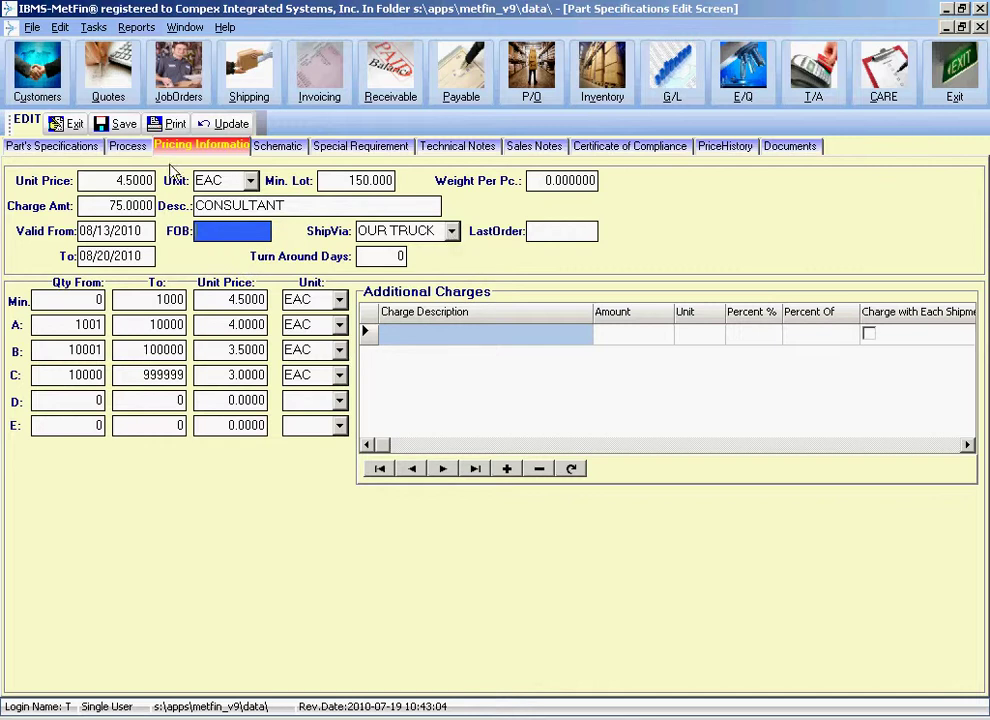
left_click(93, 148)
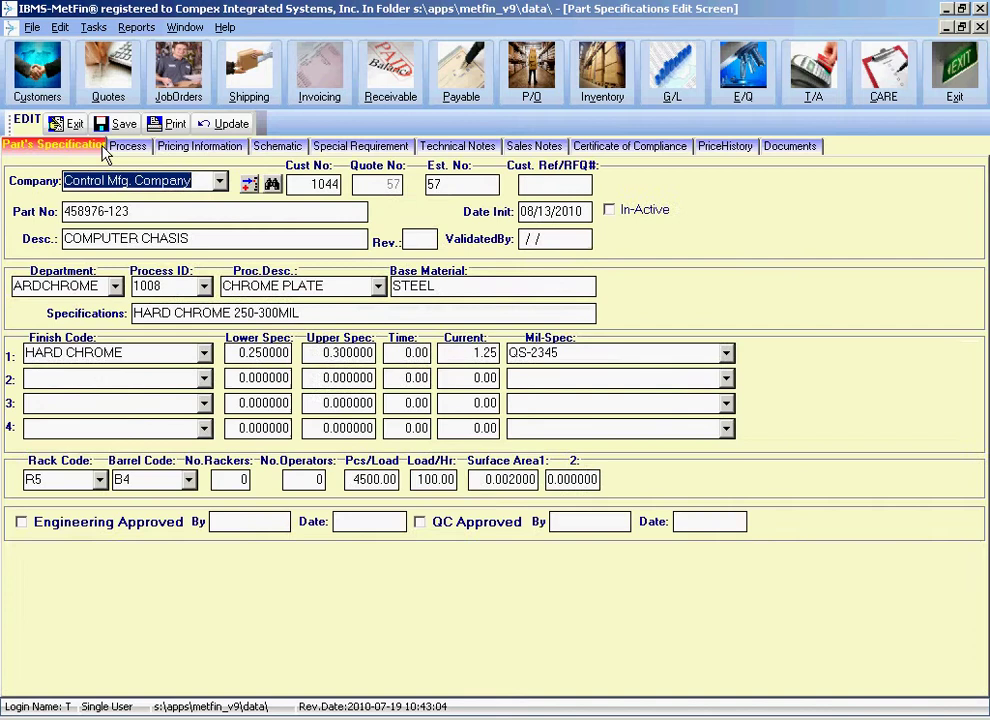
left_click(203, 147)
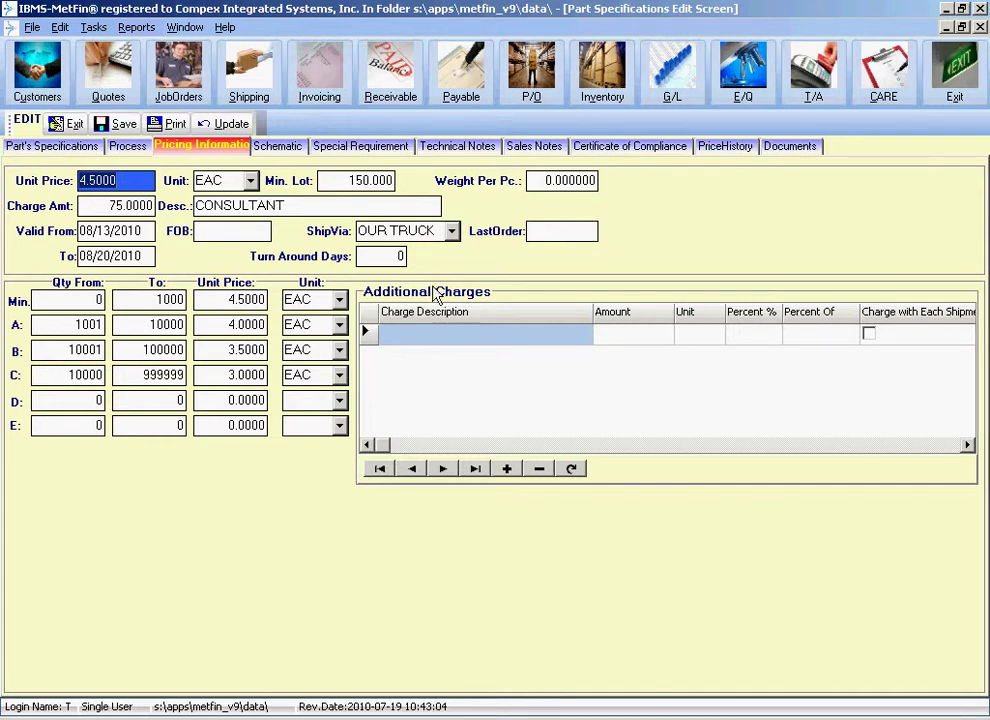
Step: Set the turn around time to 3 days
left_click(393, 256)
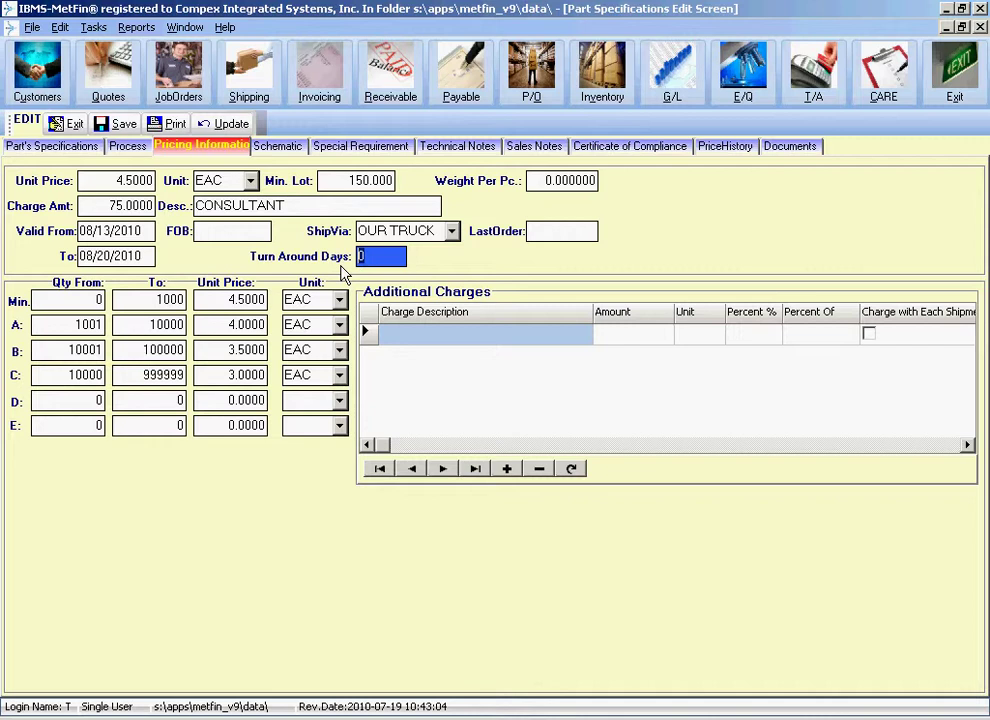
type("3")
key("Tab")
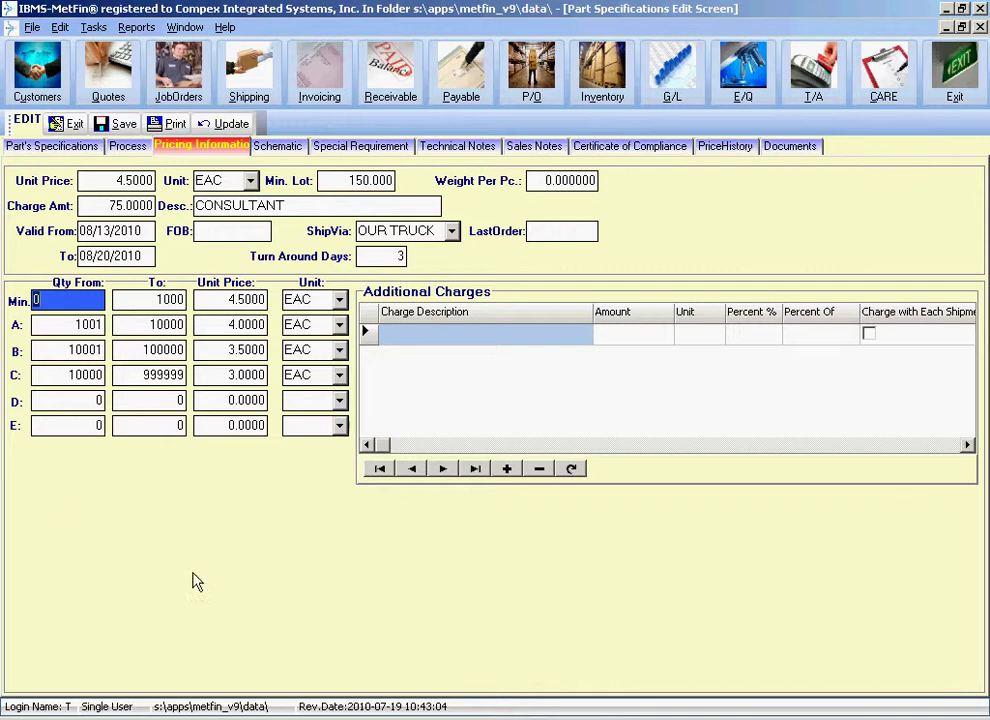
Step: Examine the quantity ranges, unit prices and units of the Min. and A to C price breaks against the main unit price
key("Tab")
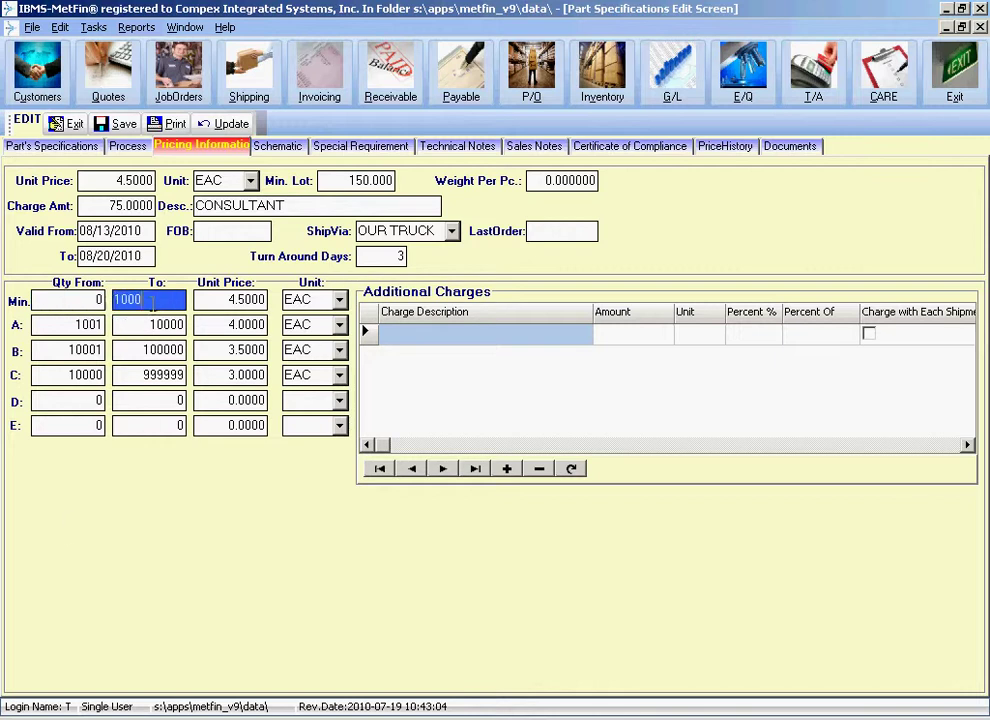
key("Tab")
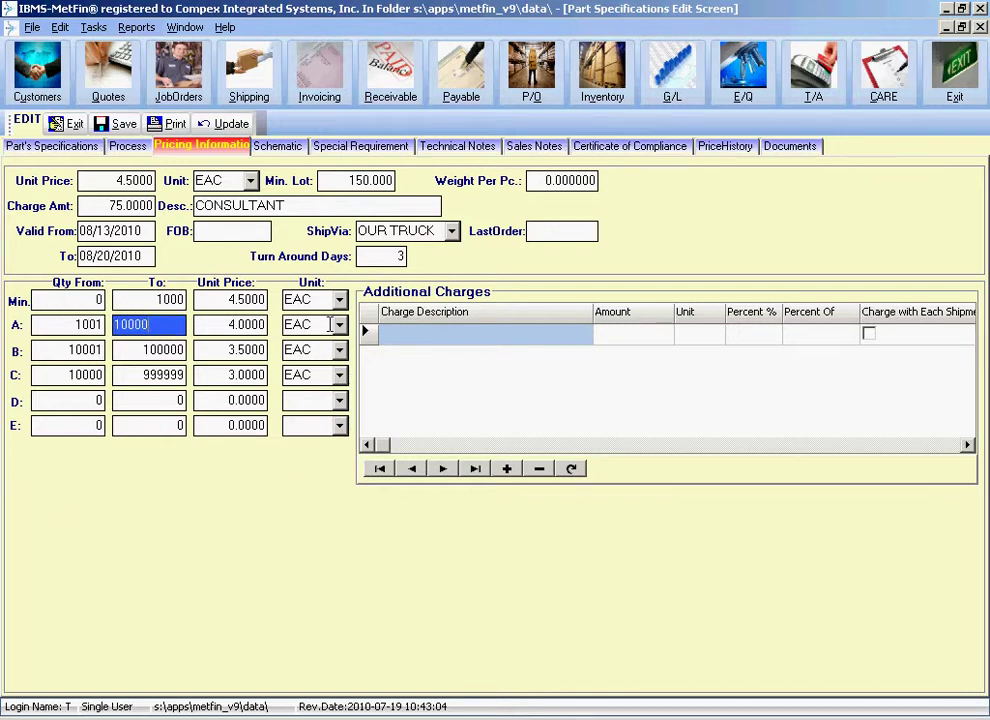
key("shift+Tab")
key("shift+Tab")
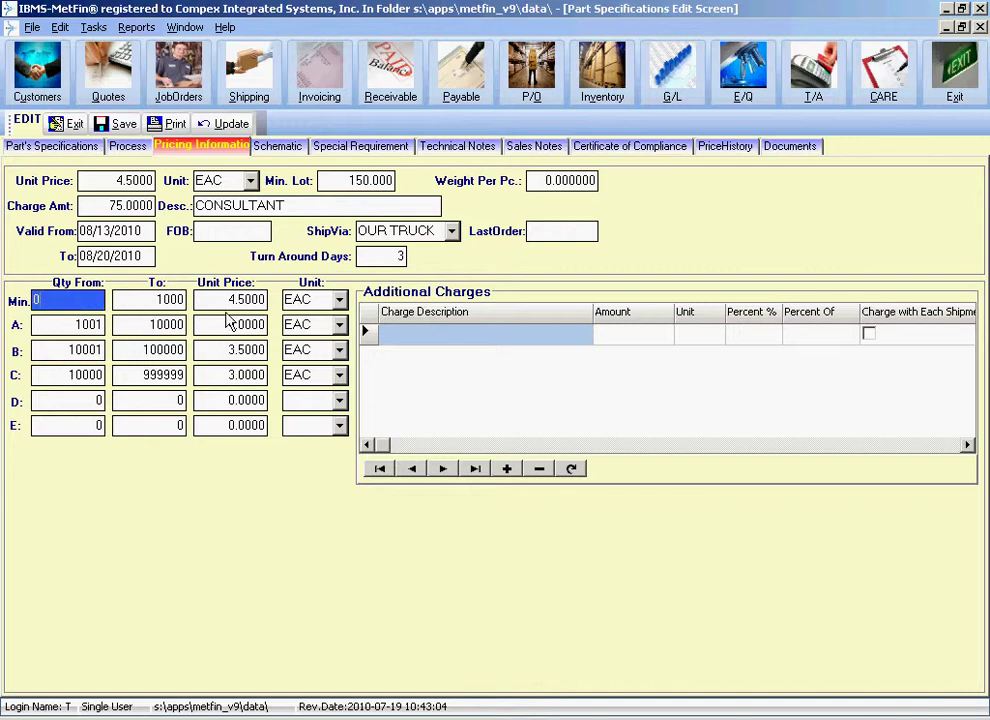
key("Tab")
key("Tab")
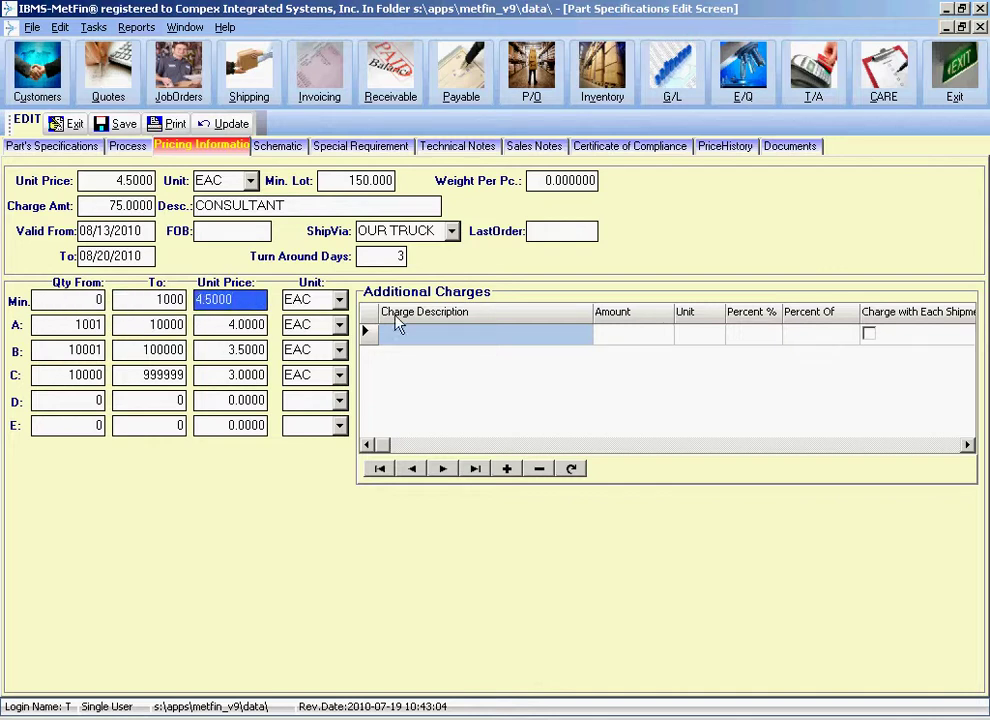
left_click(75, 325)
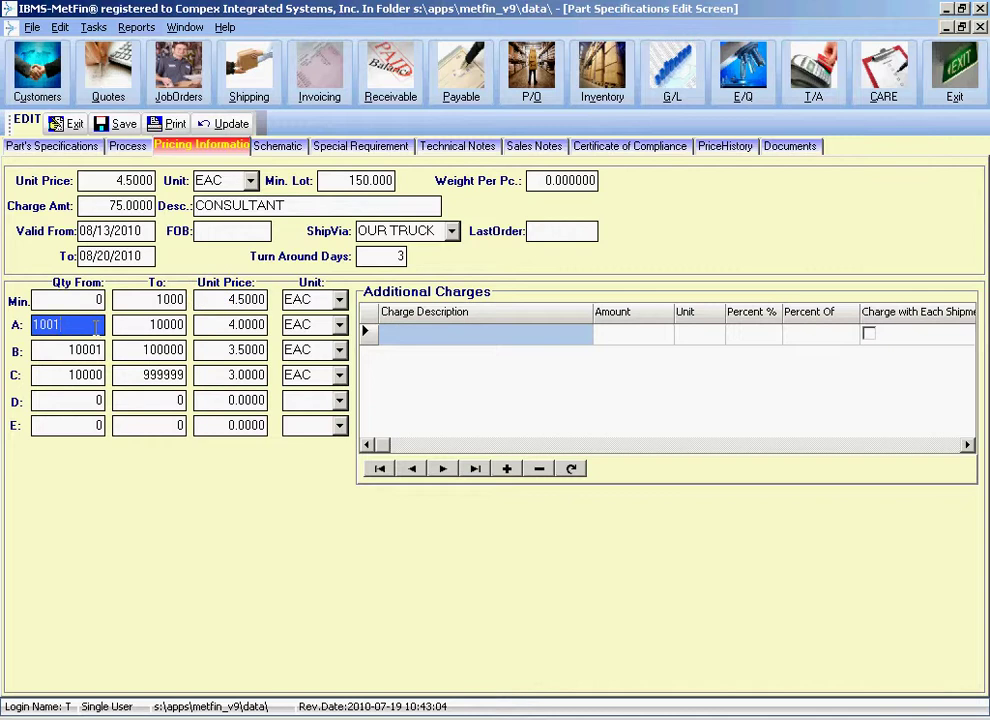
left_click(165, 325)
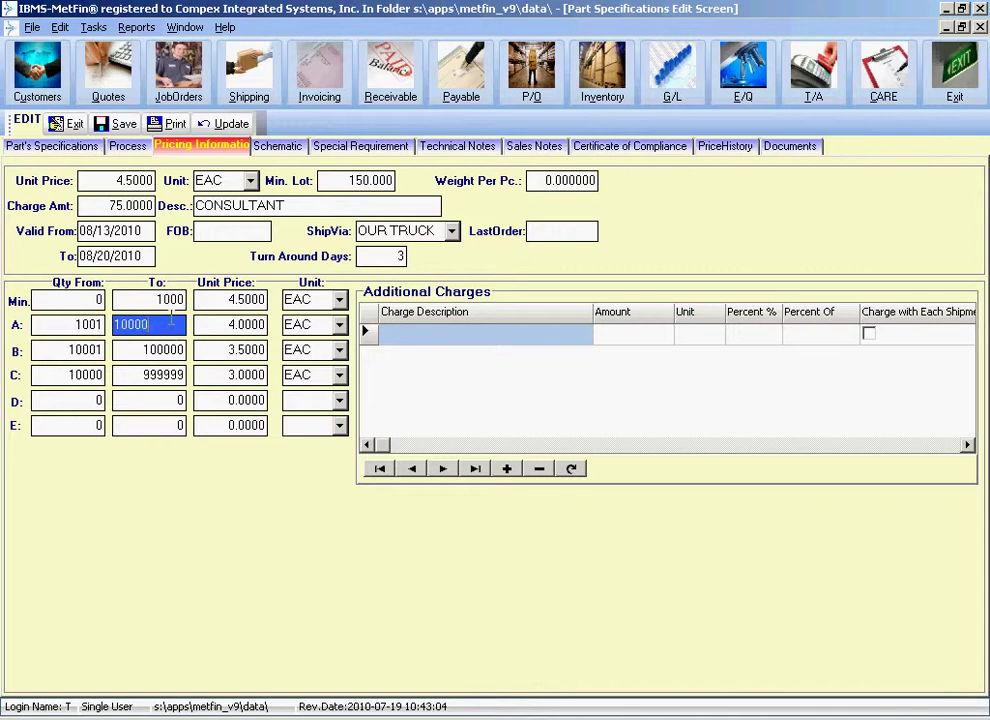
left_click(232, 324)
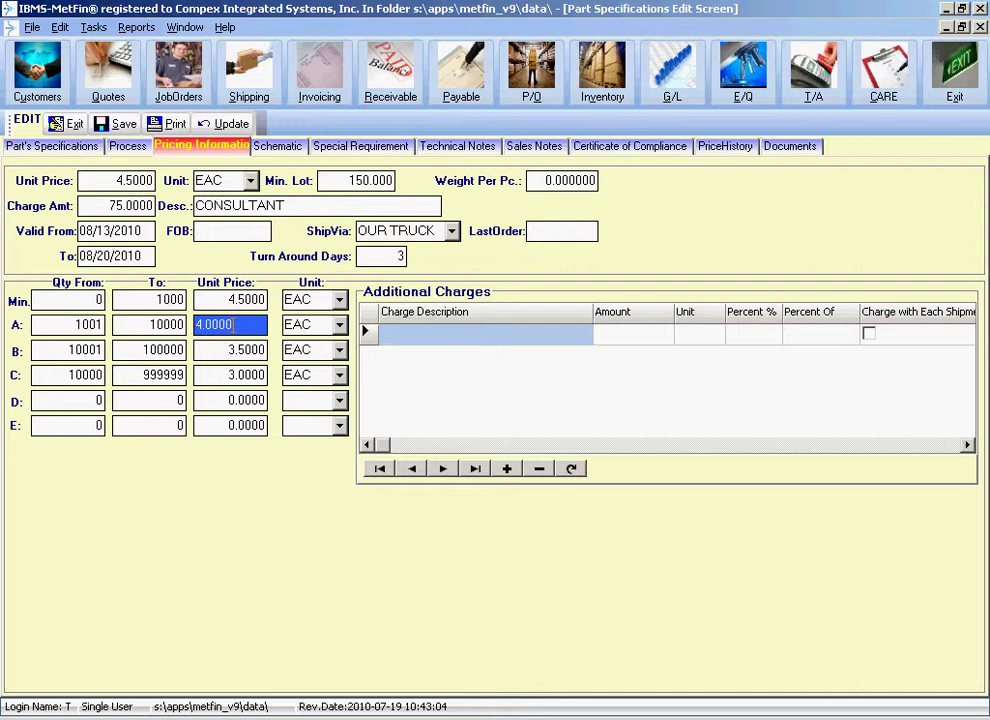
left_click(86, 350)
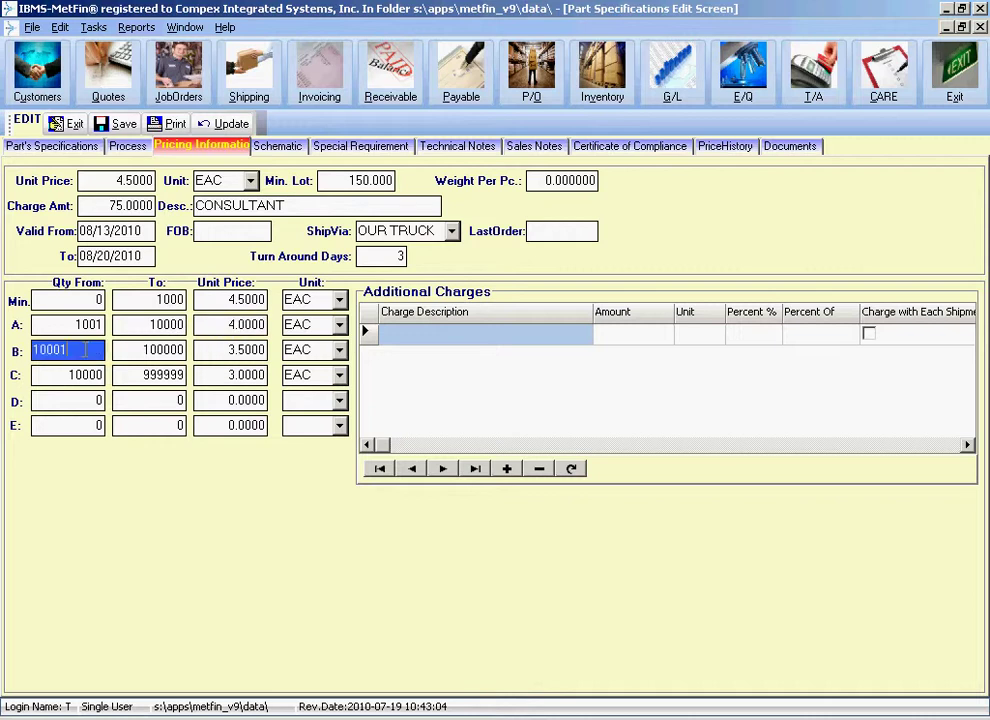
left_click(178, 349)
left_click(264, 350)
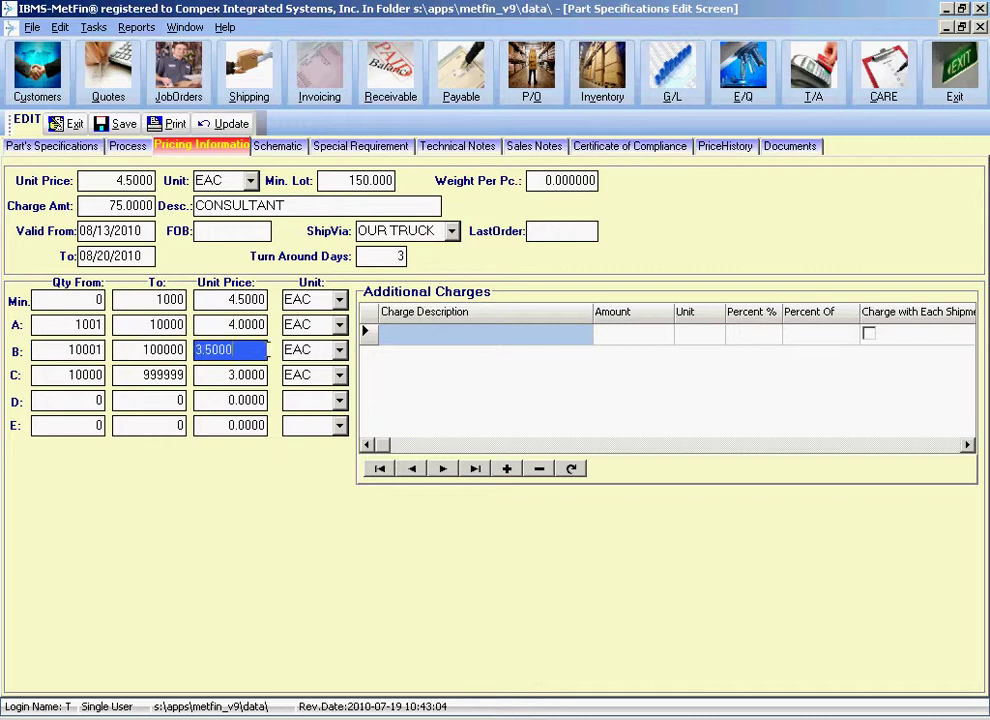
left_click(96, 375)
left_click(264, 375)
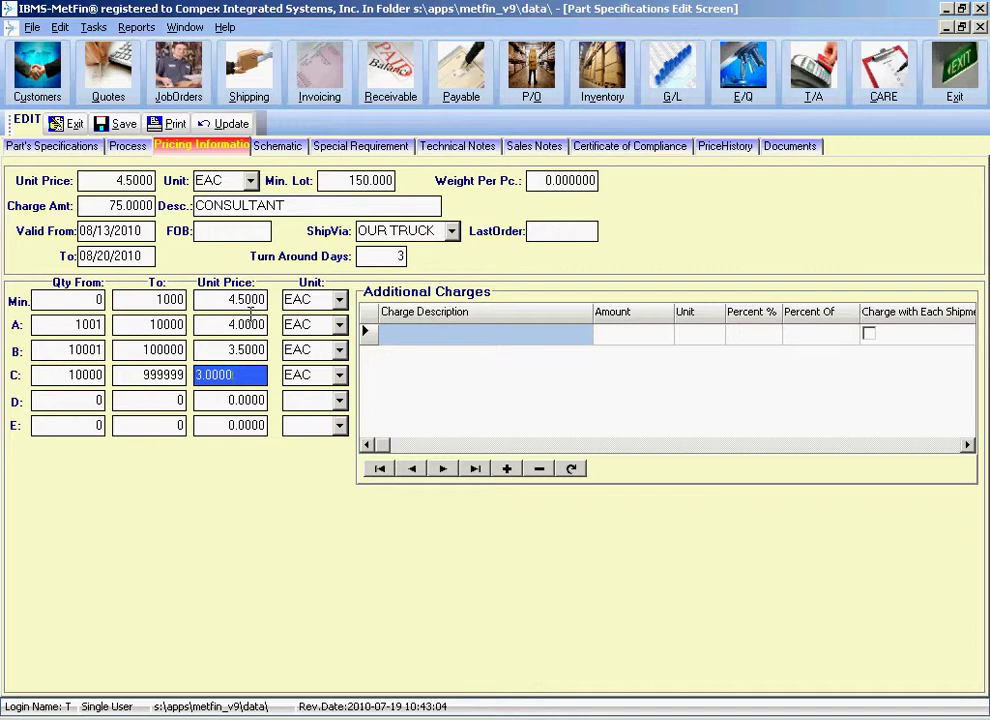
left_click(108, 180)
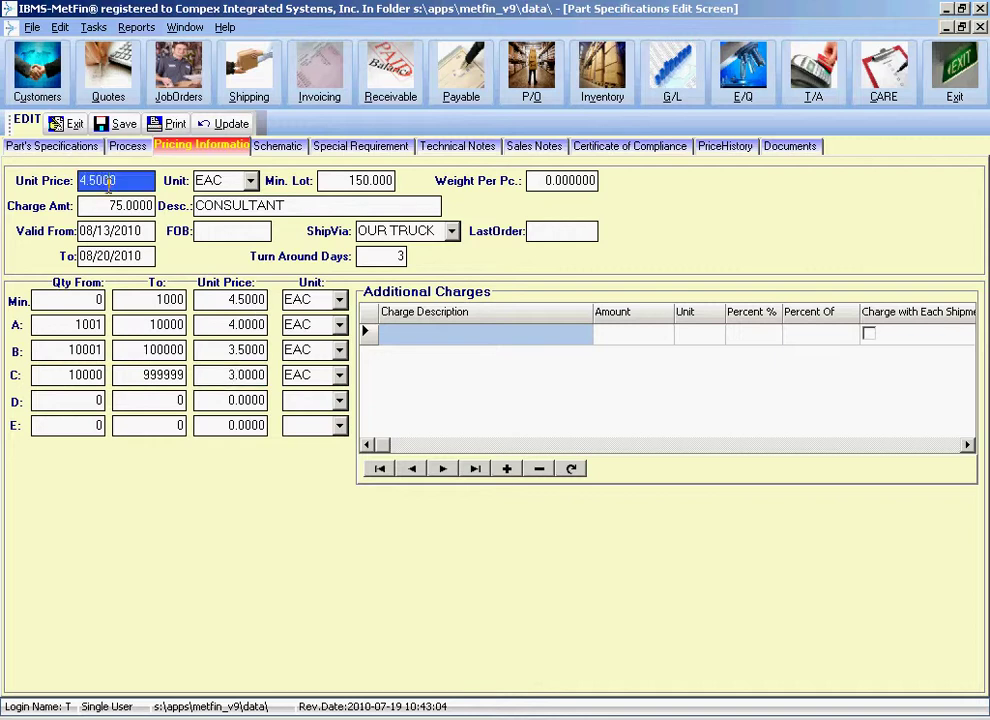
left_click(90, 352)
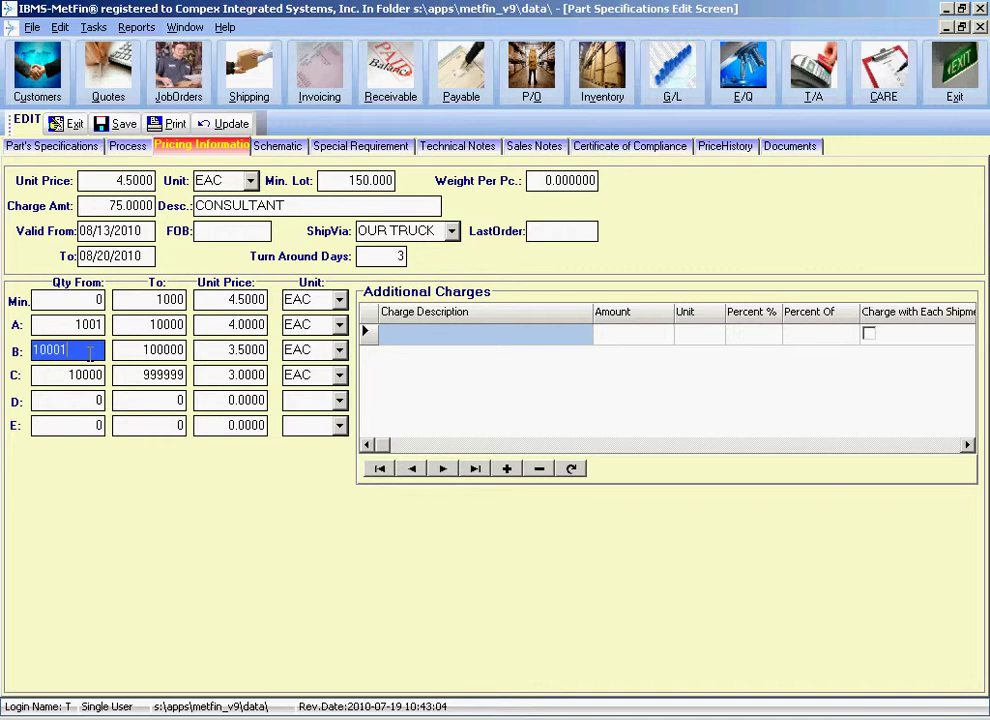
left_click(150, 350)
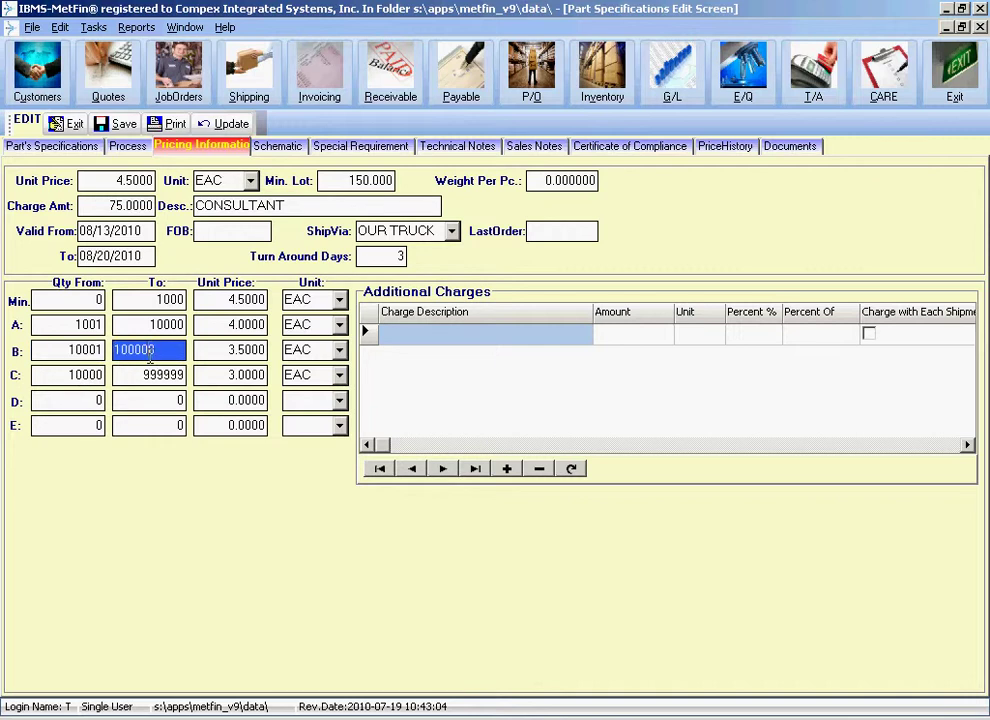
left_click(208, 334)
left_click(214, 350)
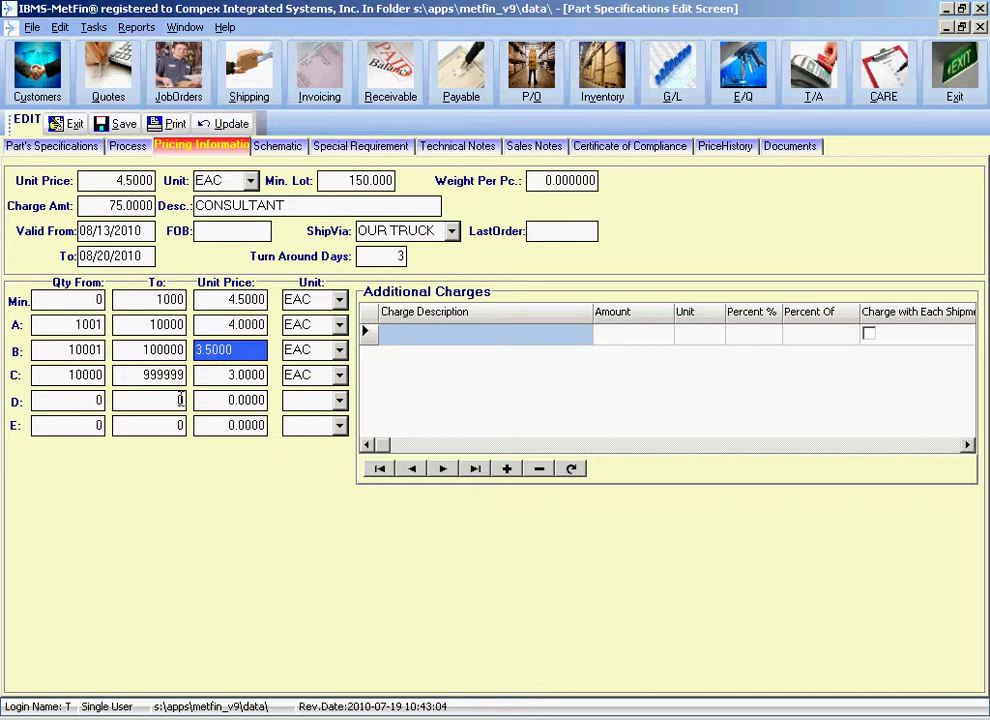
left_click(249, 374)
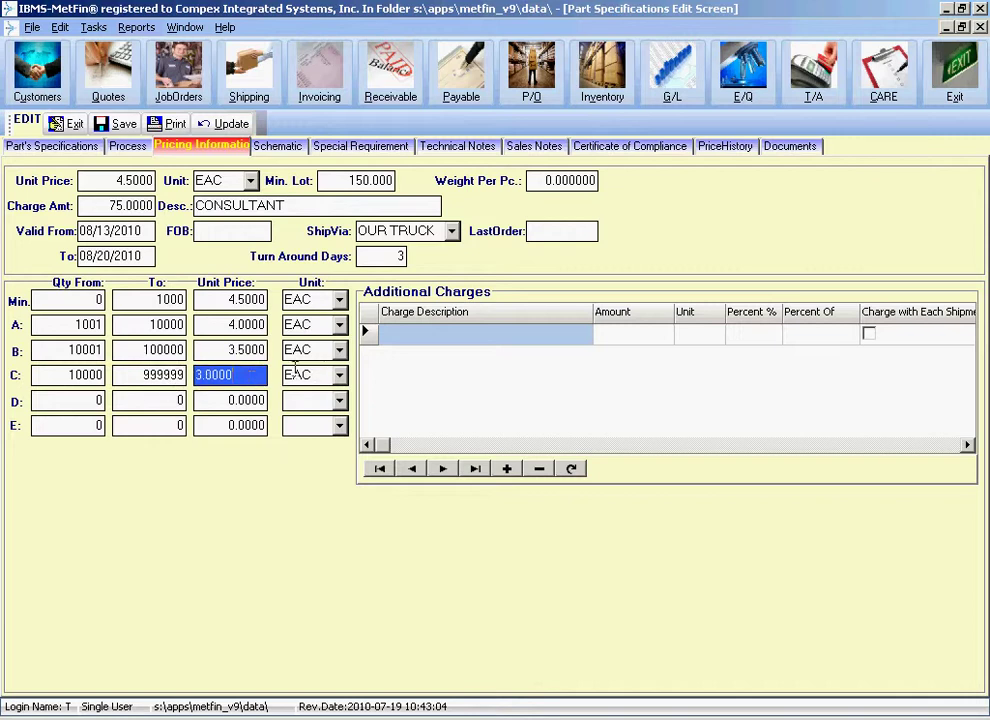
left_click(321, 299)
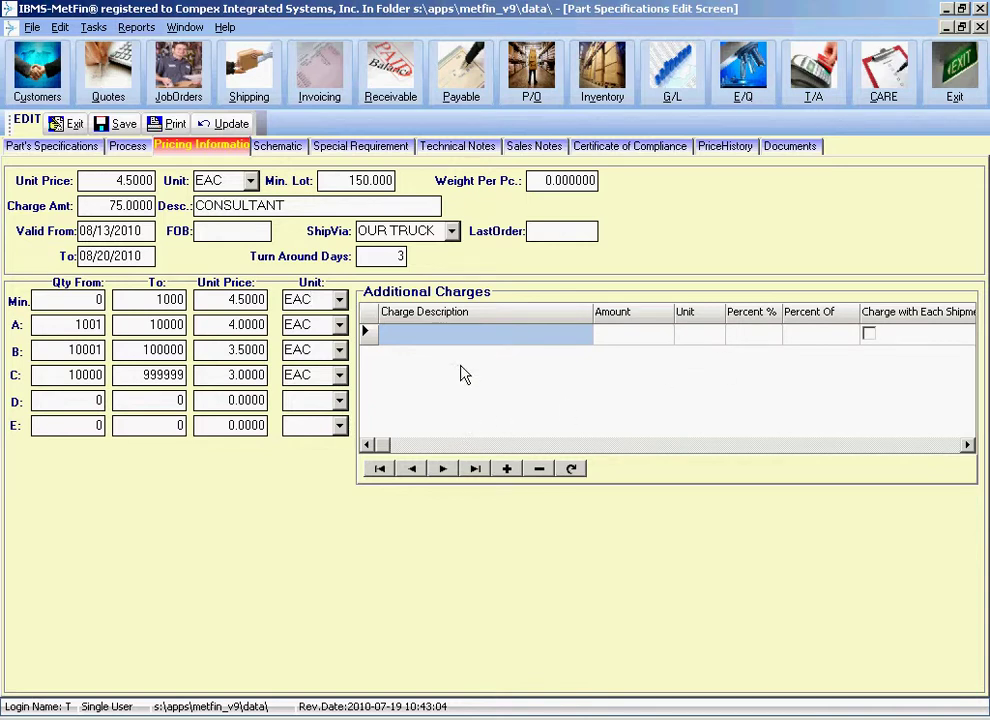
Step: Enter an additional charge described as ENVIRONMENTAL CHARGE with an amount of 3 and the unit EAC
left_click(457, 333)
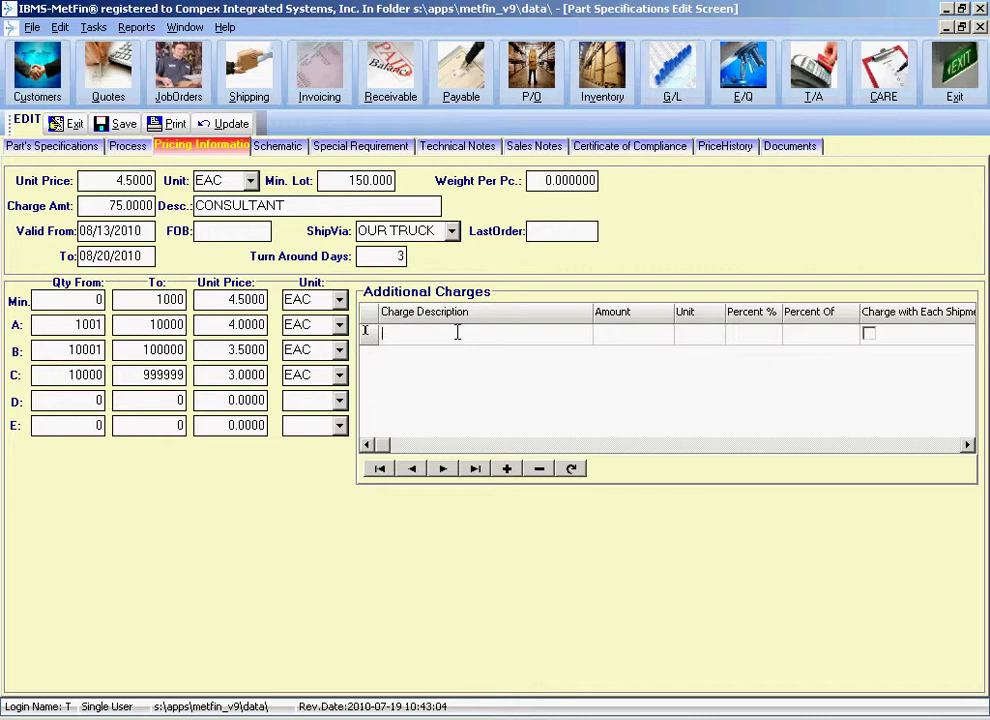
key("shift+Tab")
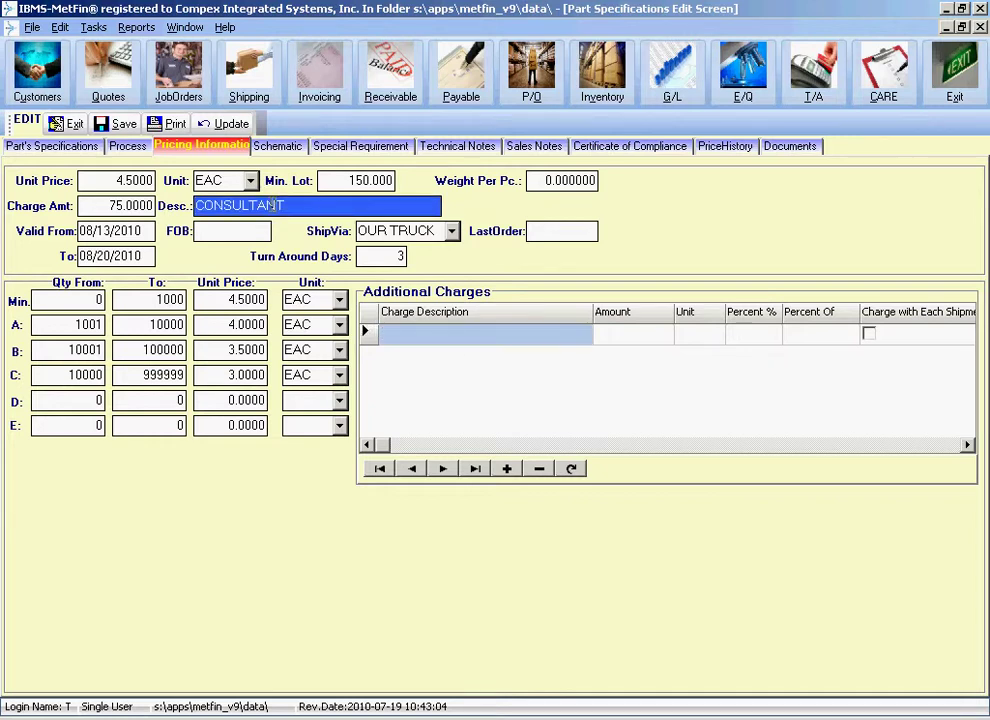
left_click(462, 336)
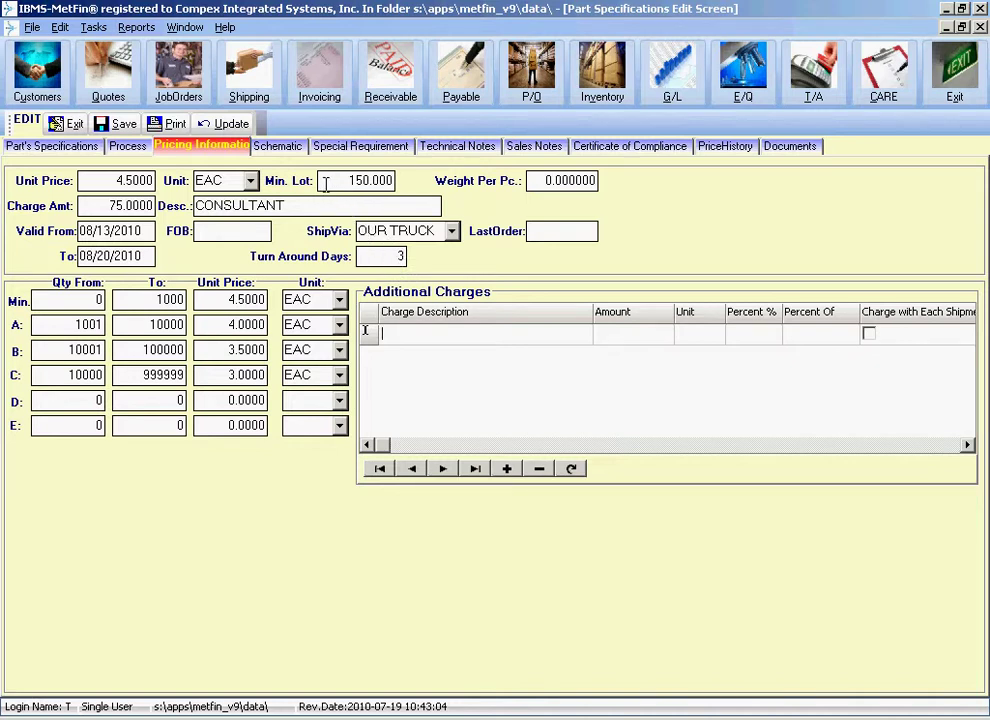
type("ENVIRONMENTAL C")
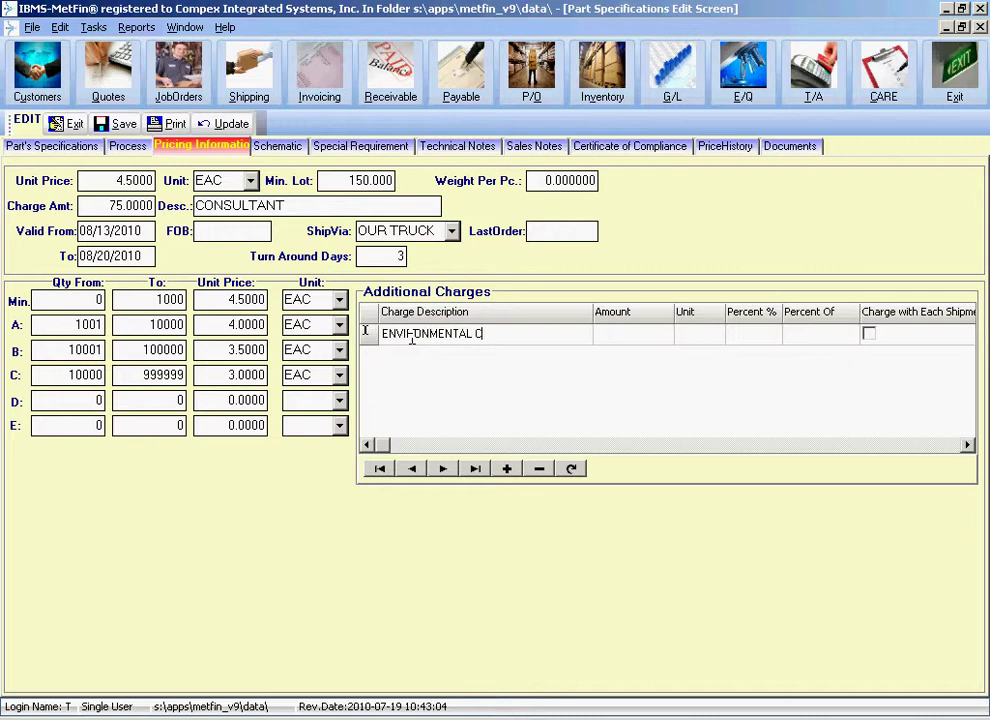
type("HARGE")
key("Tab")
type("3")
key("Tab")
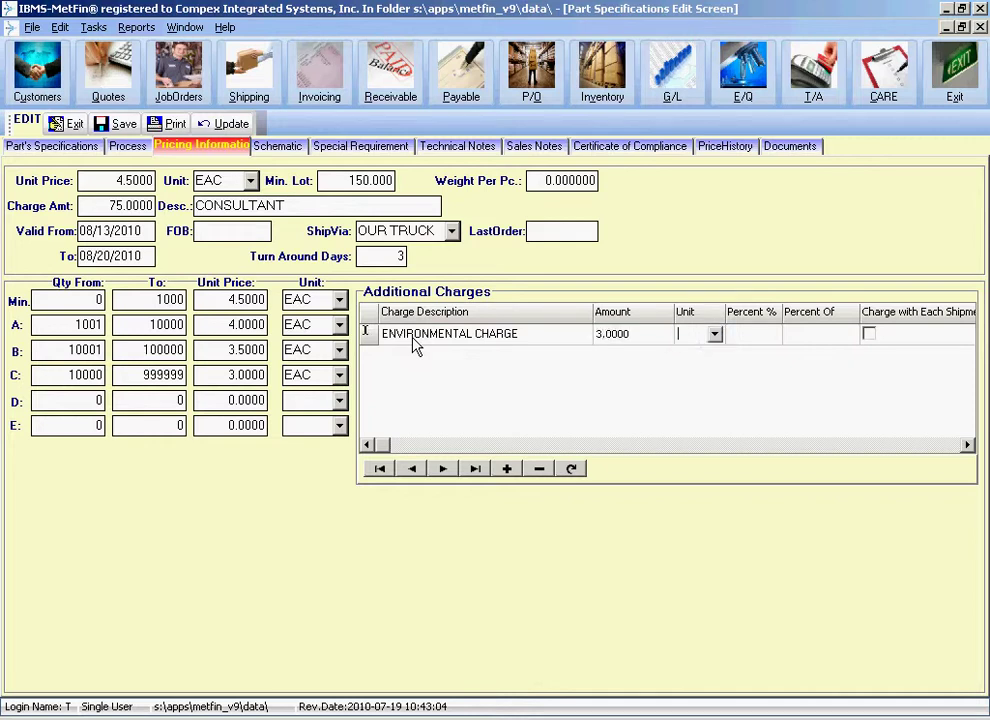
type("eAC")
left_click(714, 334)
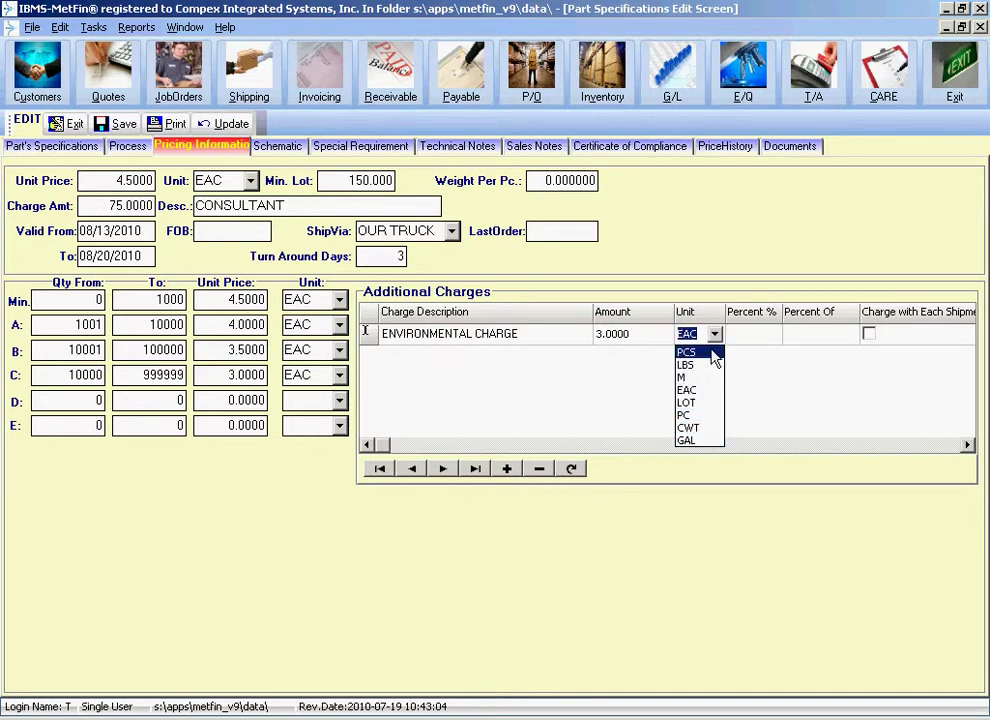
left_click(698, 390)
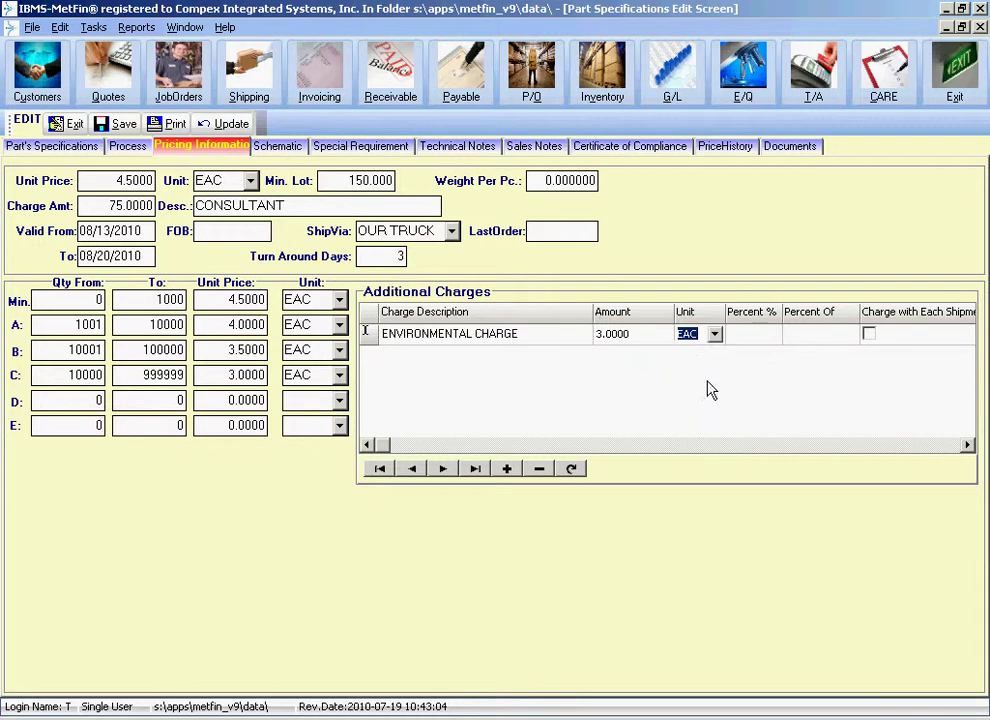
Step: Set the environmental charge to 3 percent and clear its fixed amount
left_click(770, 336)
type("3")
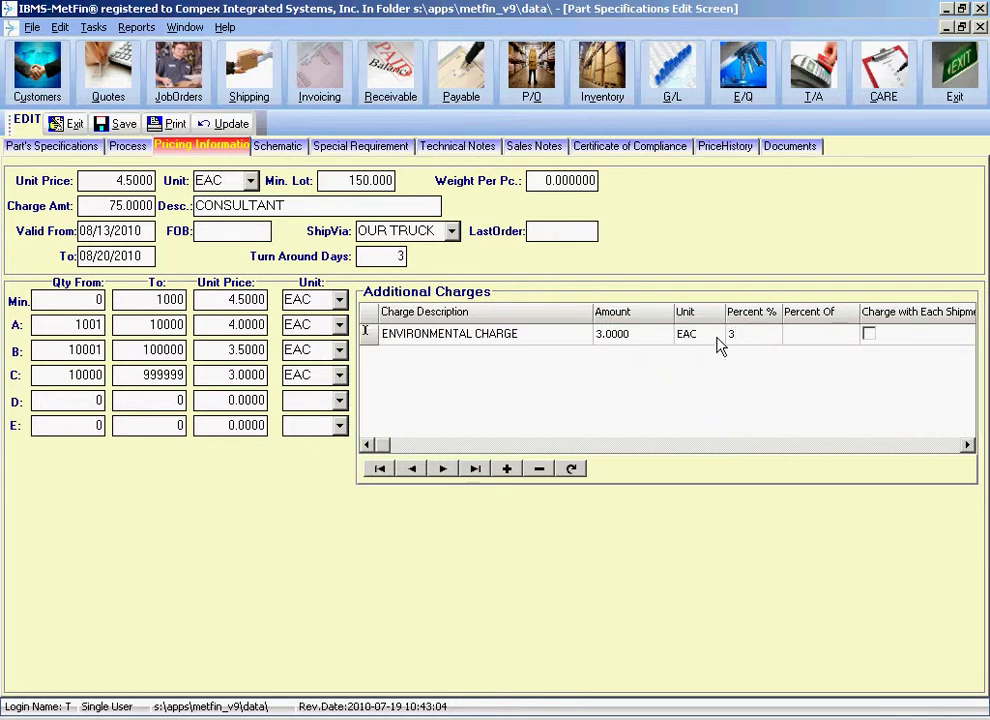
left_click(660, 340)
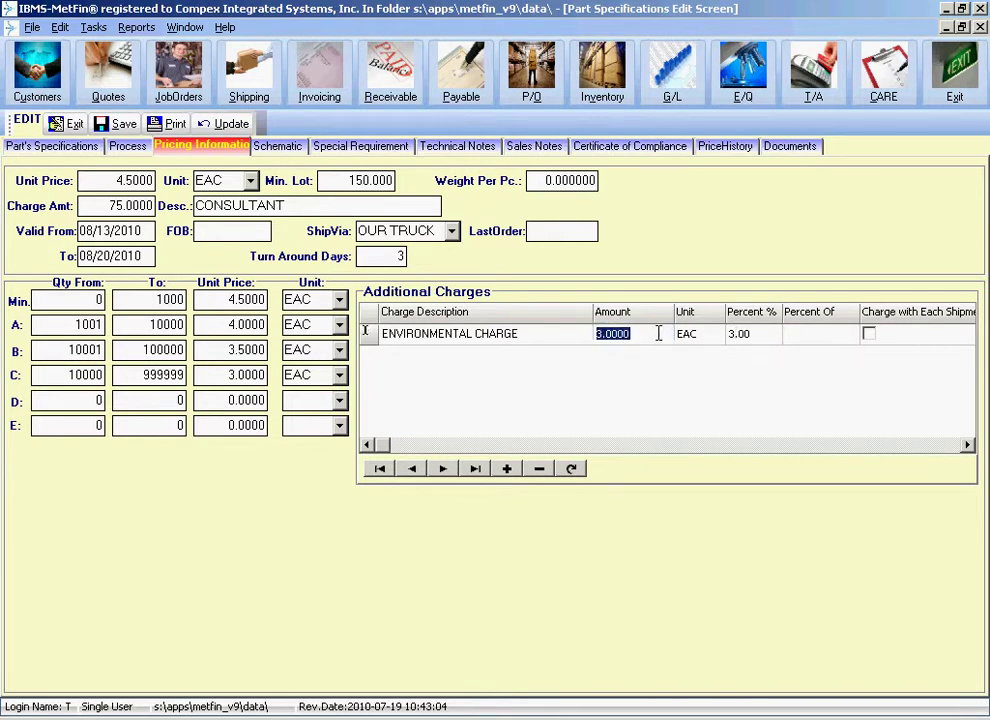
key("Delete")
left_click(704, 341)
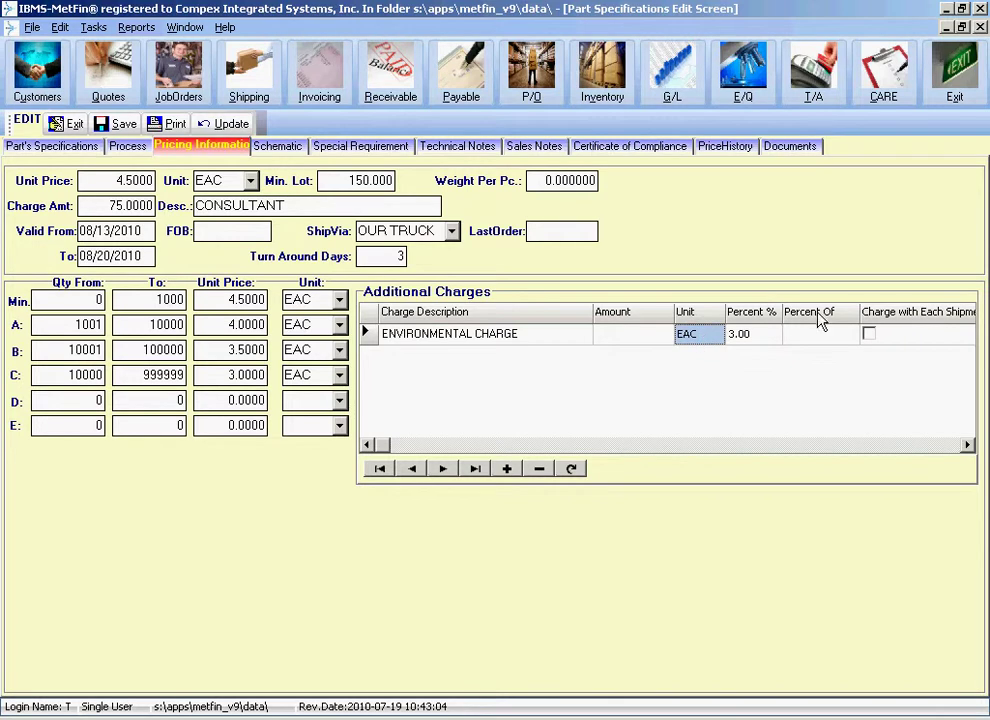
Step: Apply the environmental charge with each shipment and base its percentage on EXTENDED
left_click(966, 444)
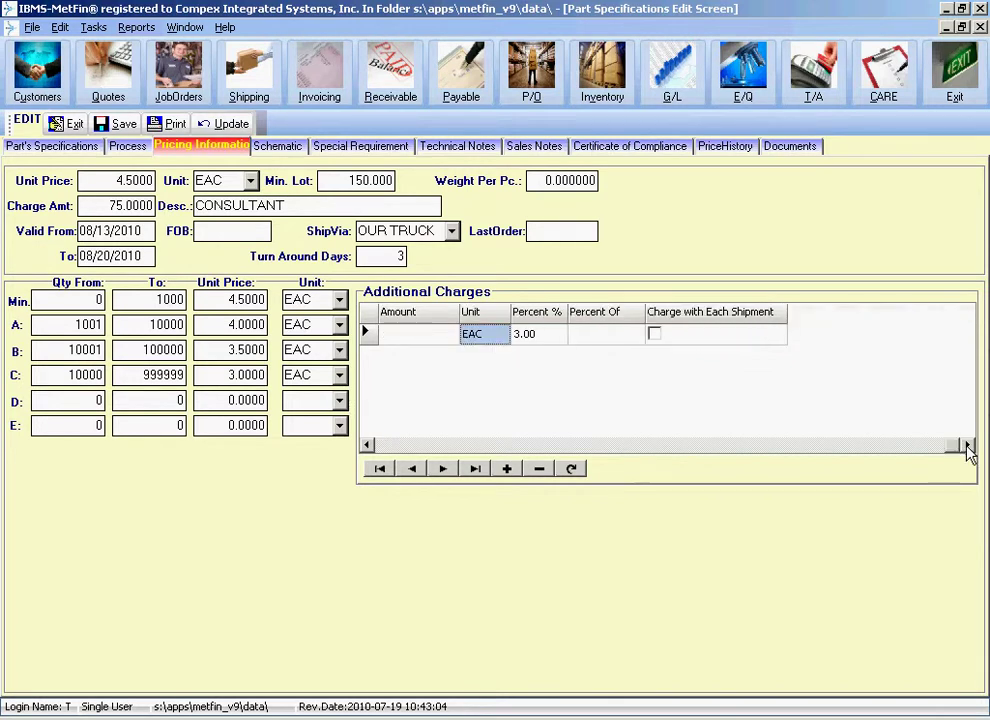
left_click(654, 333)
left_click(617, 336)
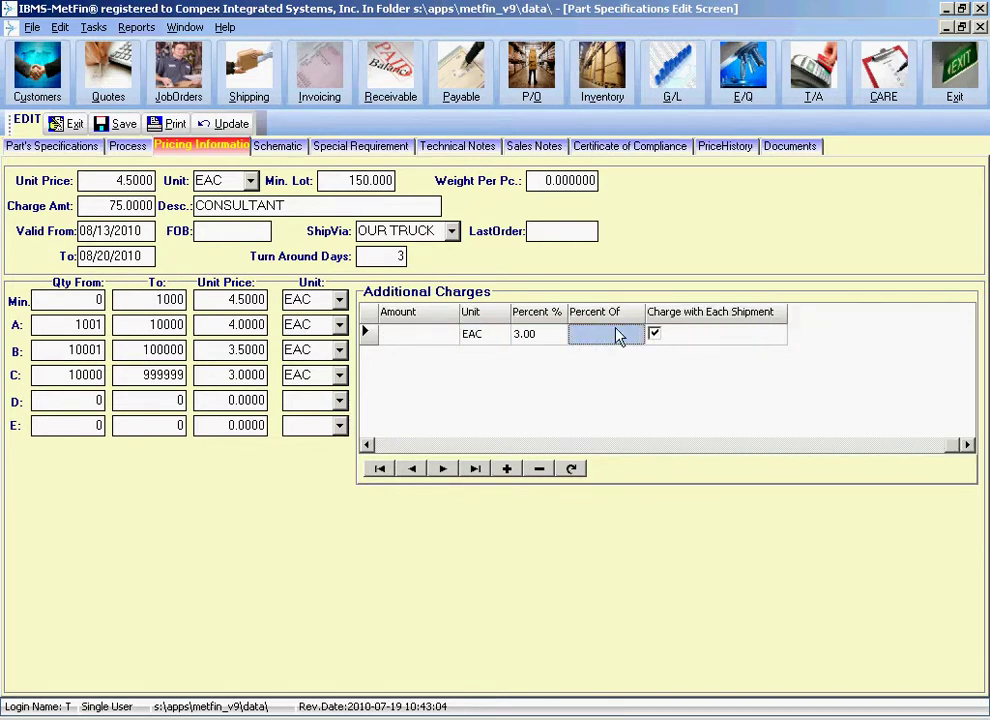
left_click(630, 338)
left_click(635, 336)
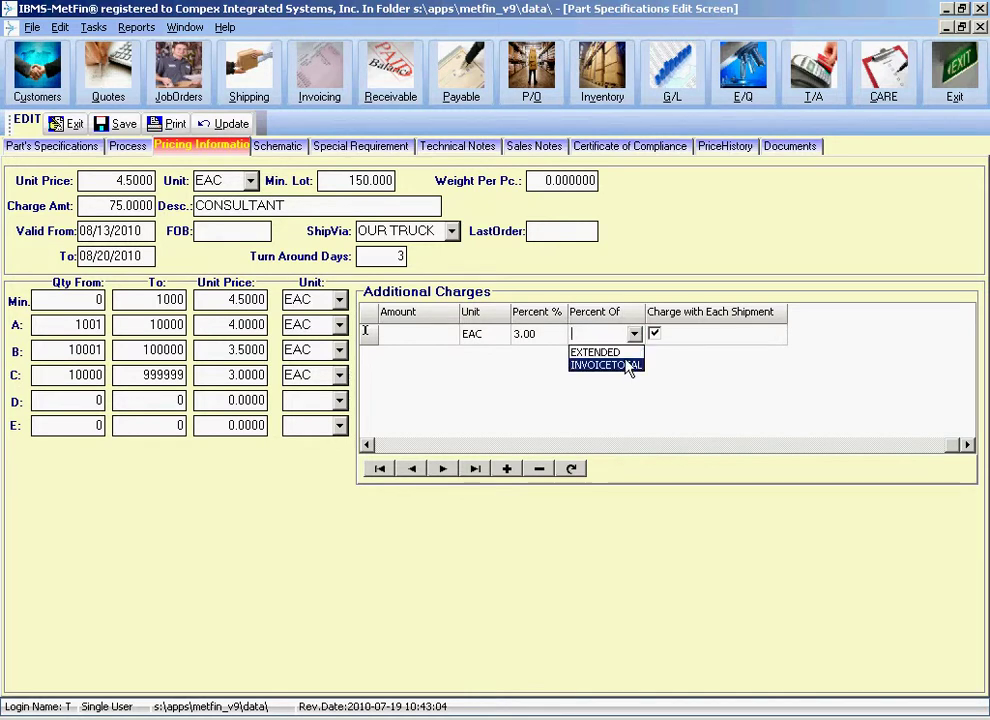
left_click(626, 357)
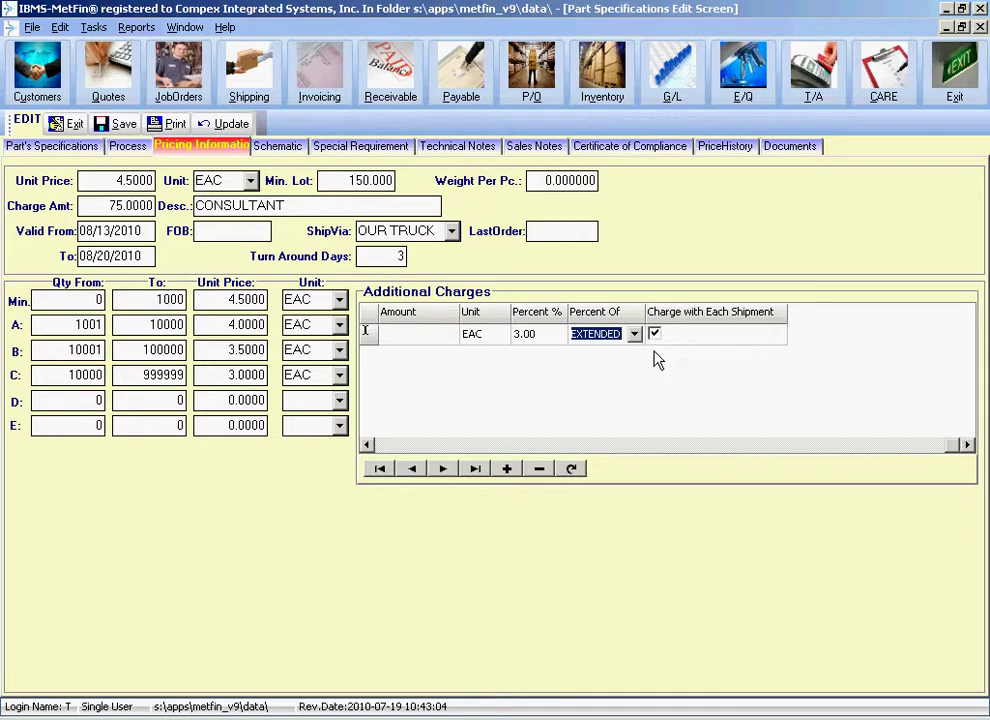
Step: Try INVOICETOTAL as the basis of the environmental charge's percentage and return it to EXTENDED
left_click(634, 334)
left_click(630, 369)
left_click(635, 336)
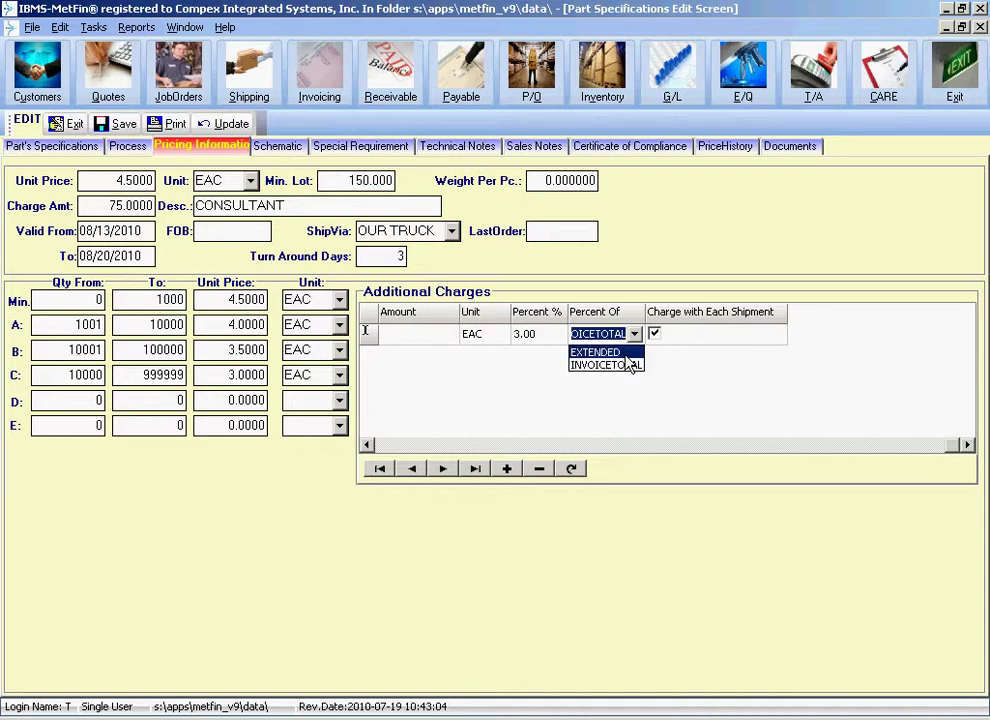
left_click(625, 352)
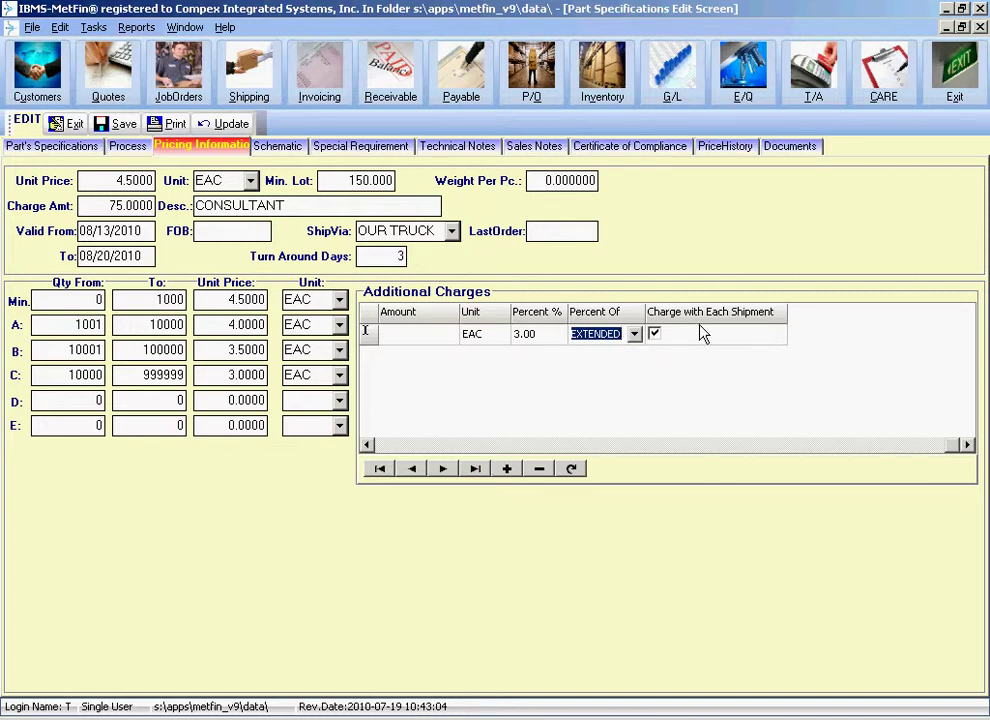
left_click(696, 334)
left_click(696, 334)
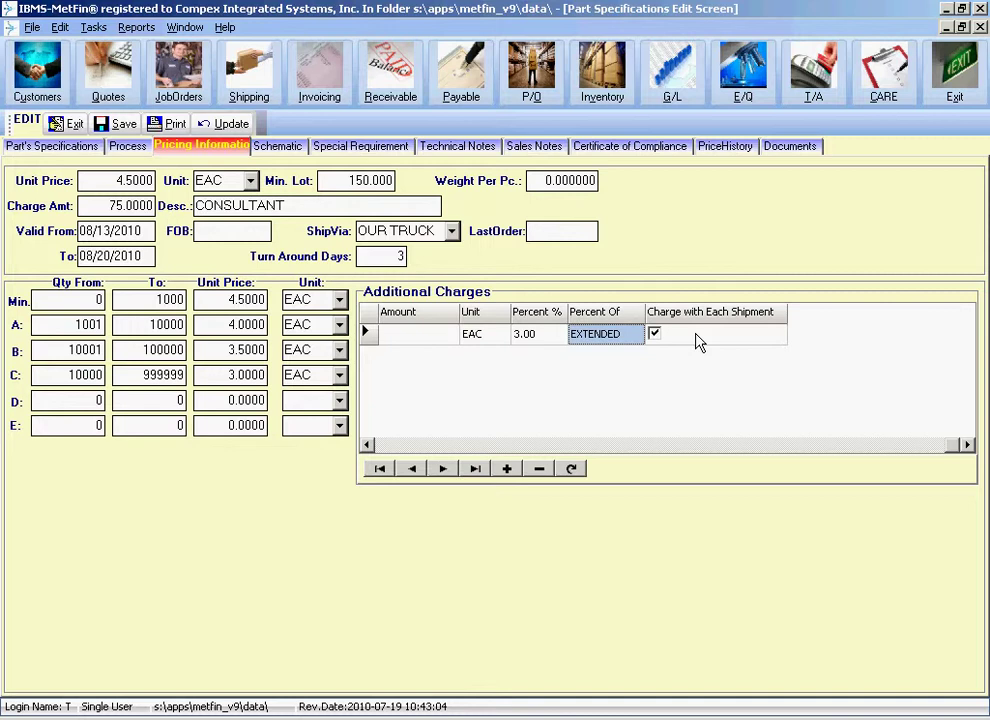
left_click(698, 341)
left_click(699, 341)
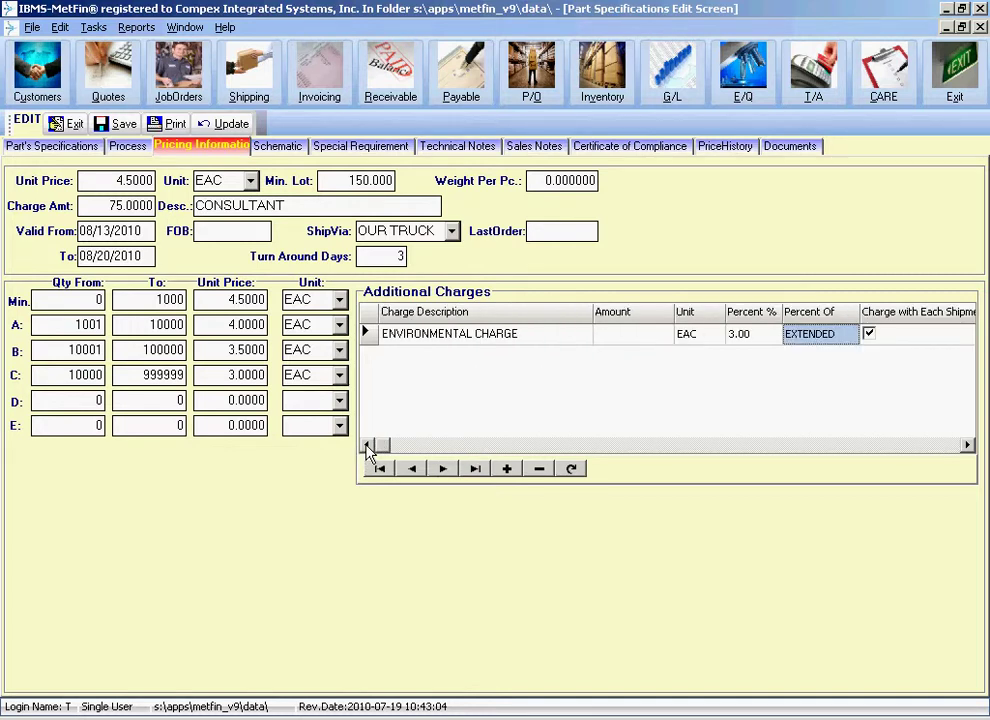
Step: Add a second additional charge described as SHIPPING CHARGE with an amount of 50 and the unit EAC
left_click(507, 469)
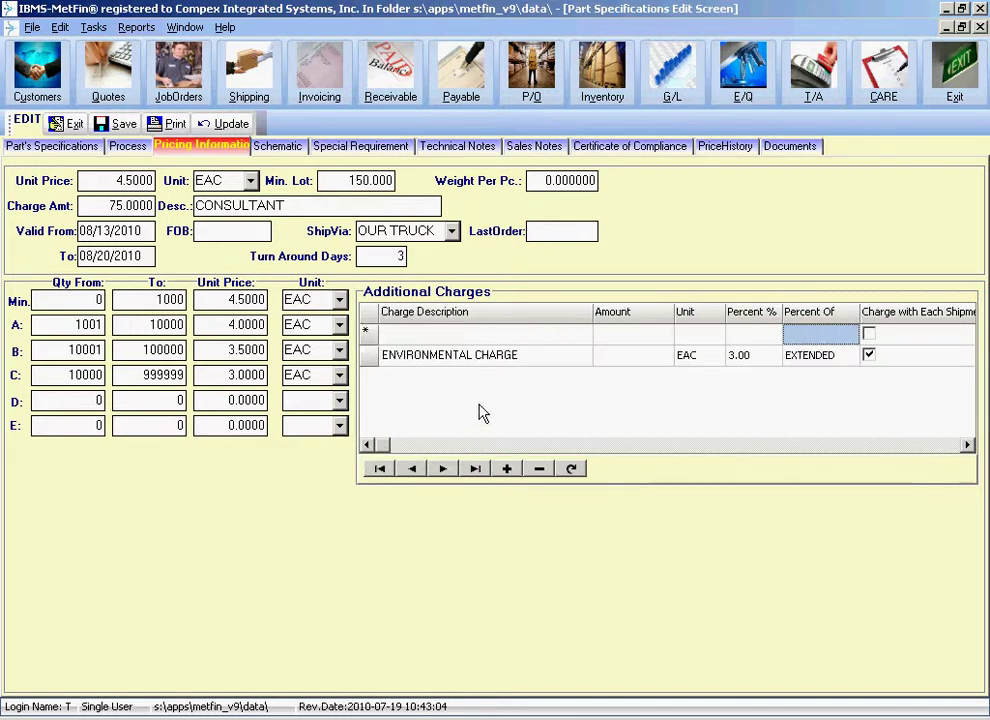
left_click(452, 337)
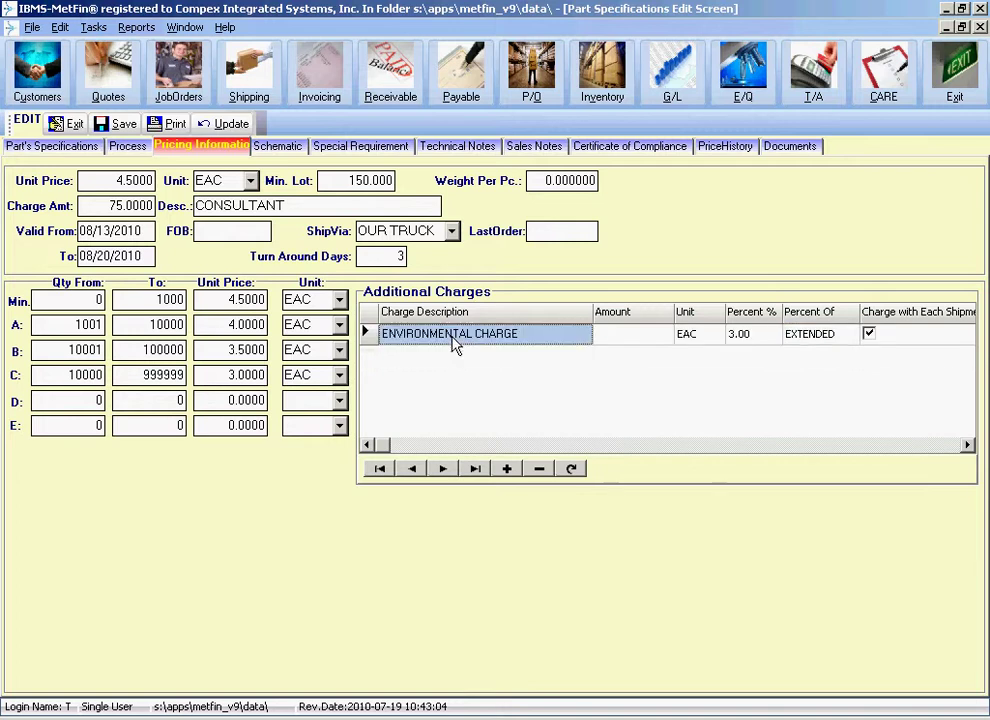
left_click(507, 470)
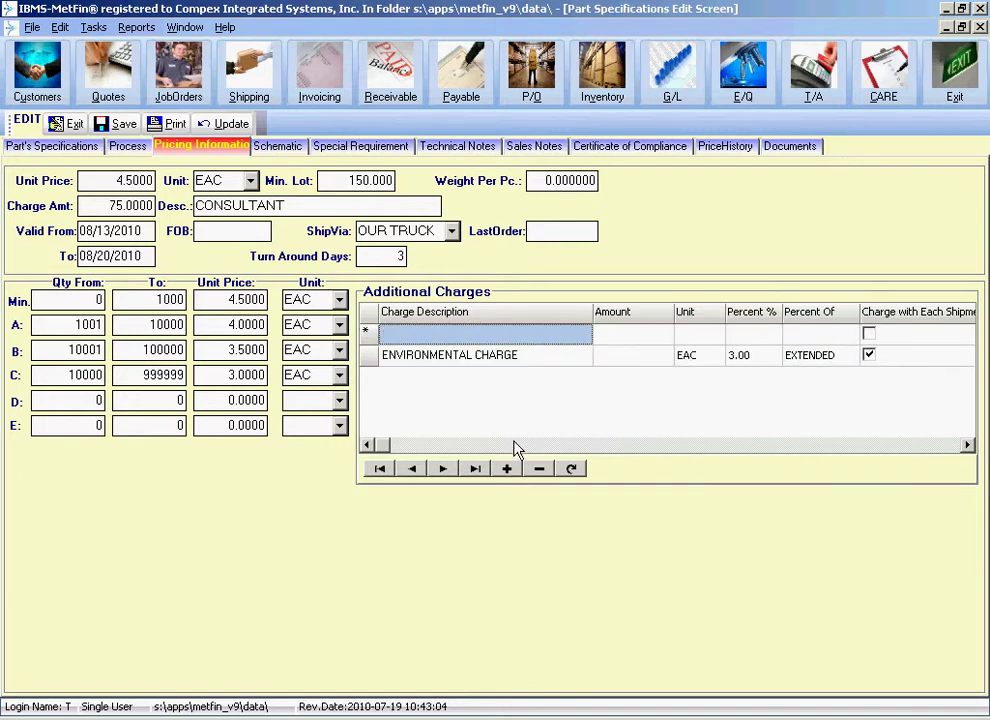
type("SHIPPING CHARGE")
key("Tab")
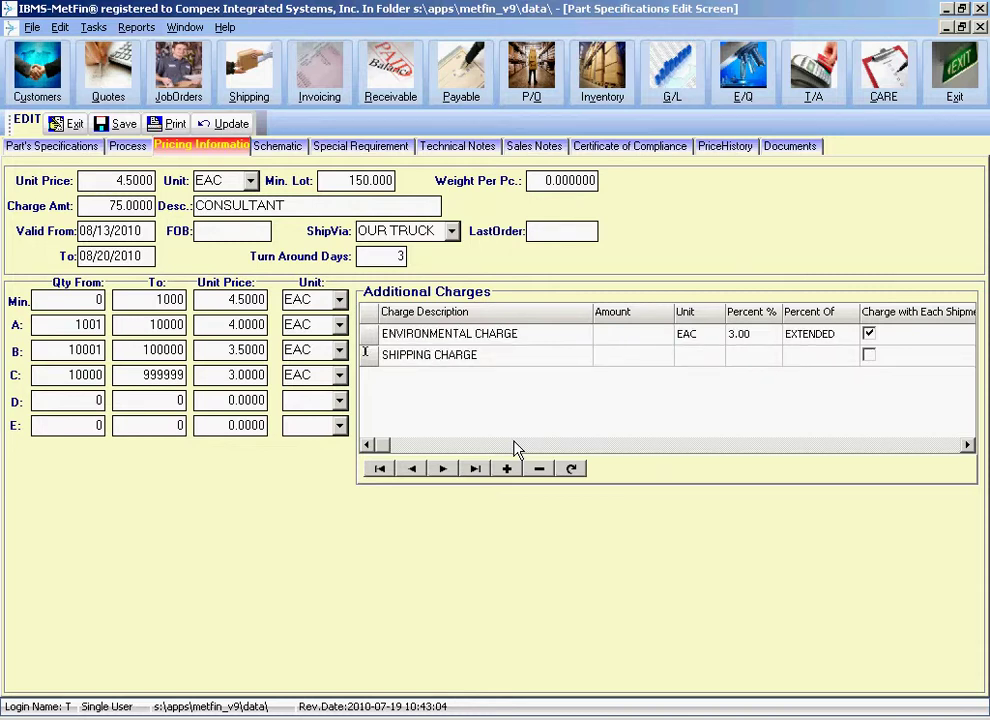
type("50")
key("Tab")
type("r")
key("BackSpace")
type("e")
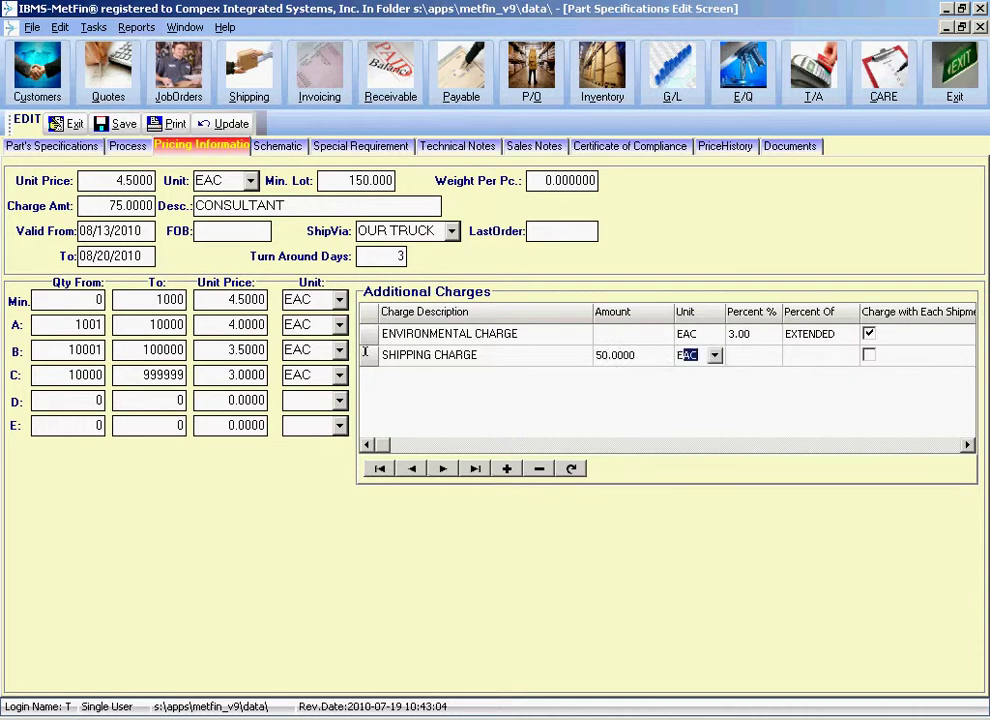
key("Tab")
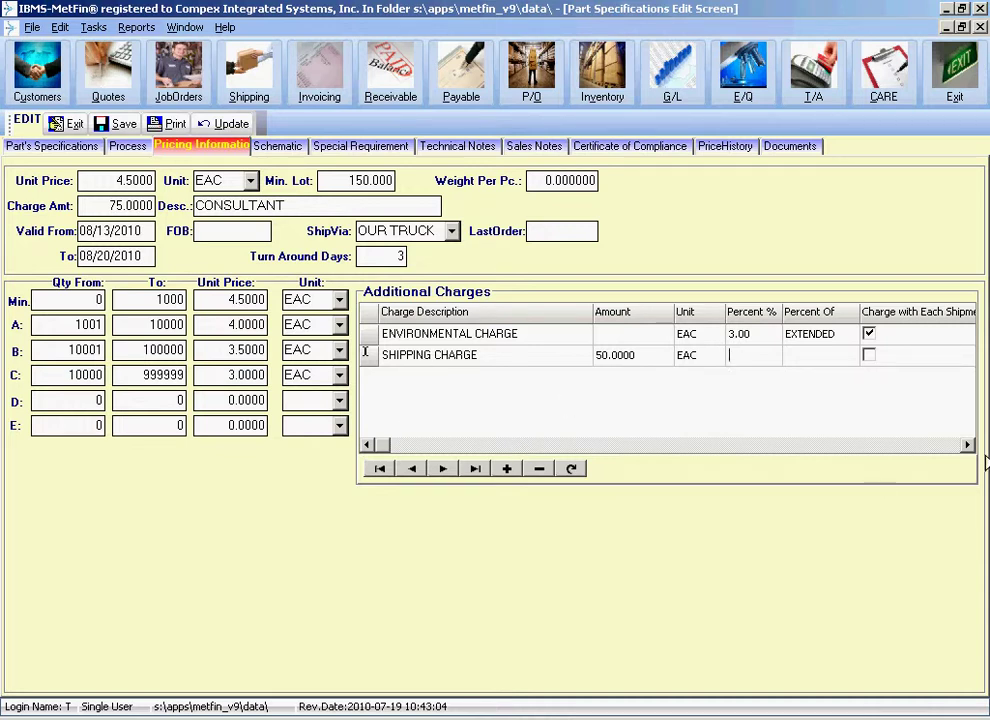
Step: Turn on Charge with Each Shipment for the shipping charge and turn it off for the environmental charge
left_click(967, 444)
left_click(654, 354)
left_click(655, 334)
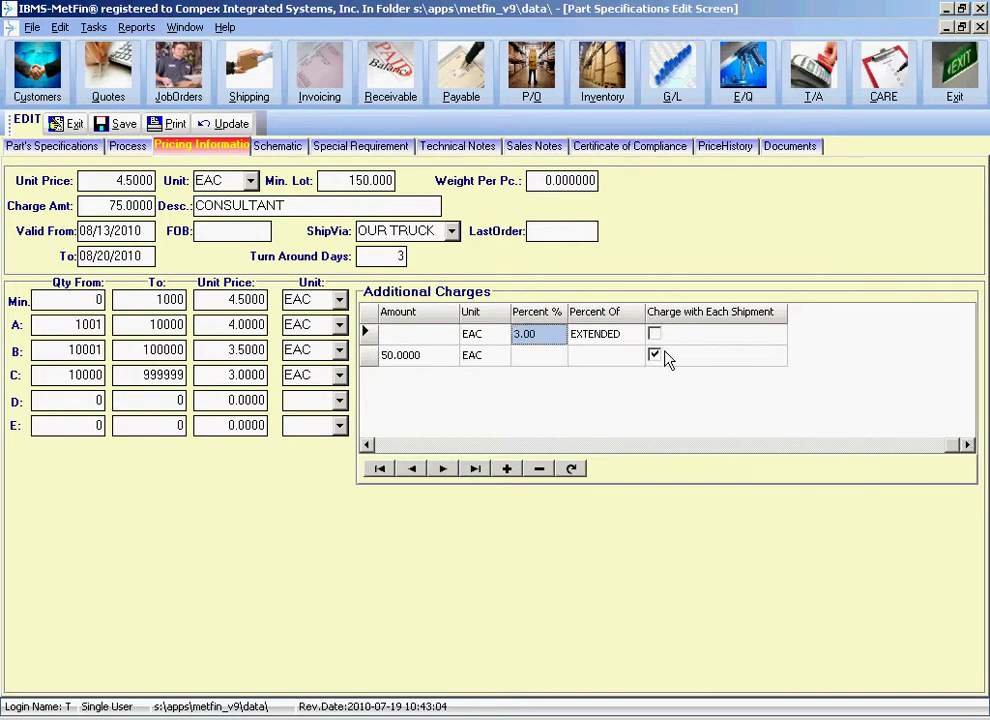
left_click(368, 445)
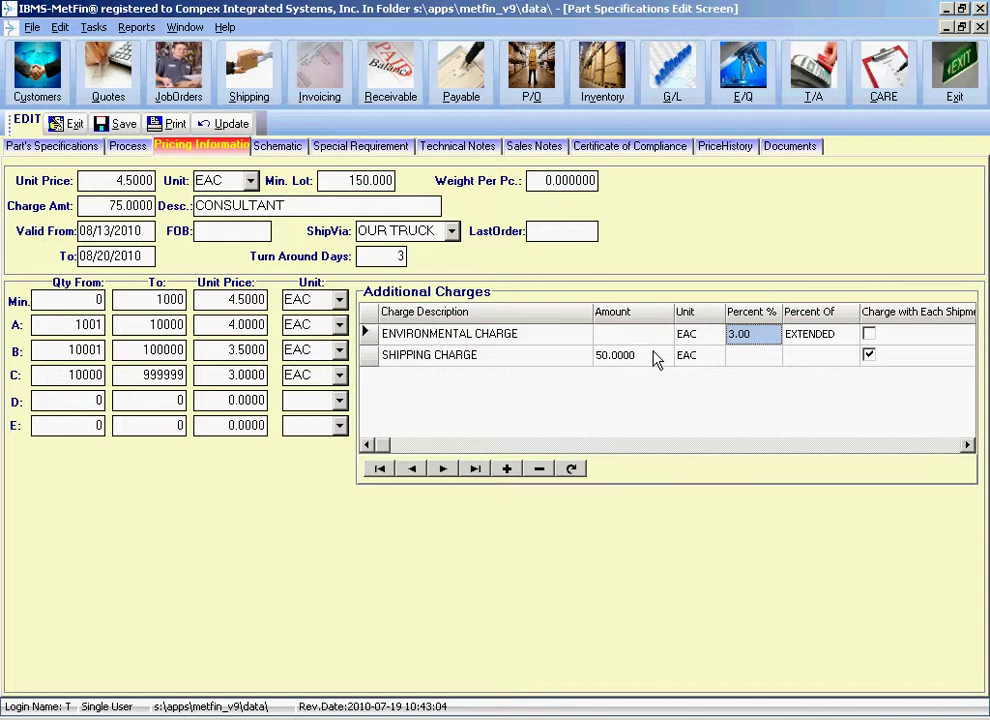
left_click(603, 334)
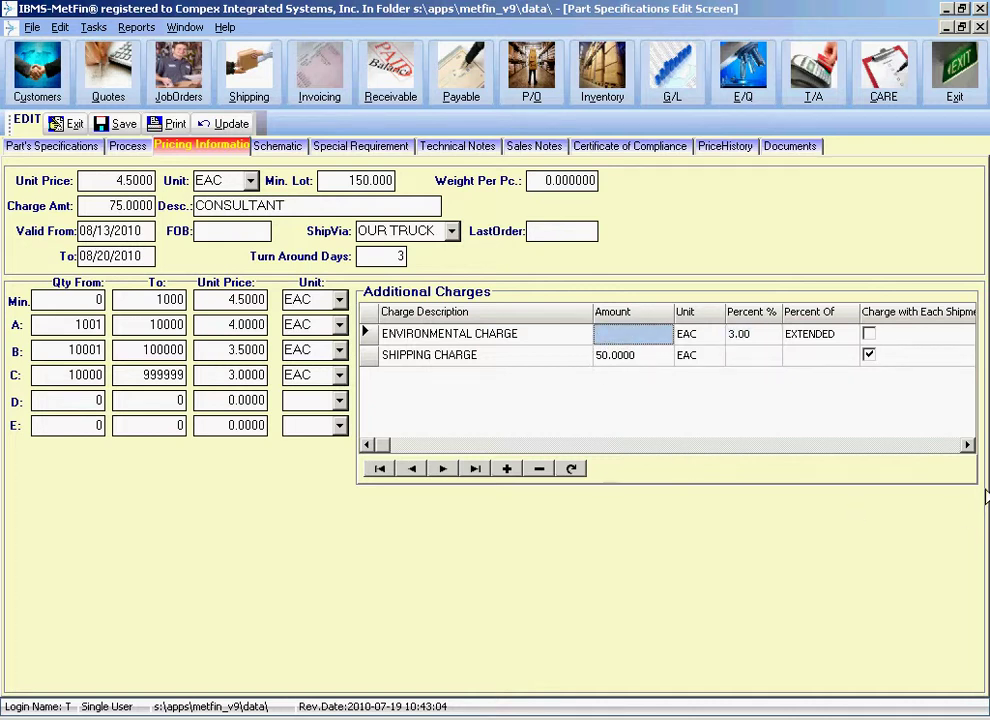
left_click(967, 445)
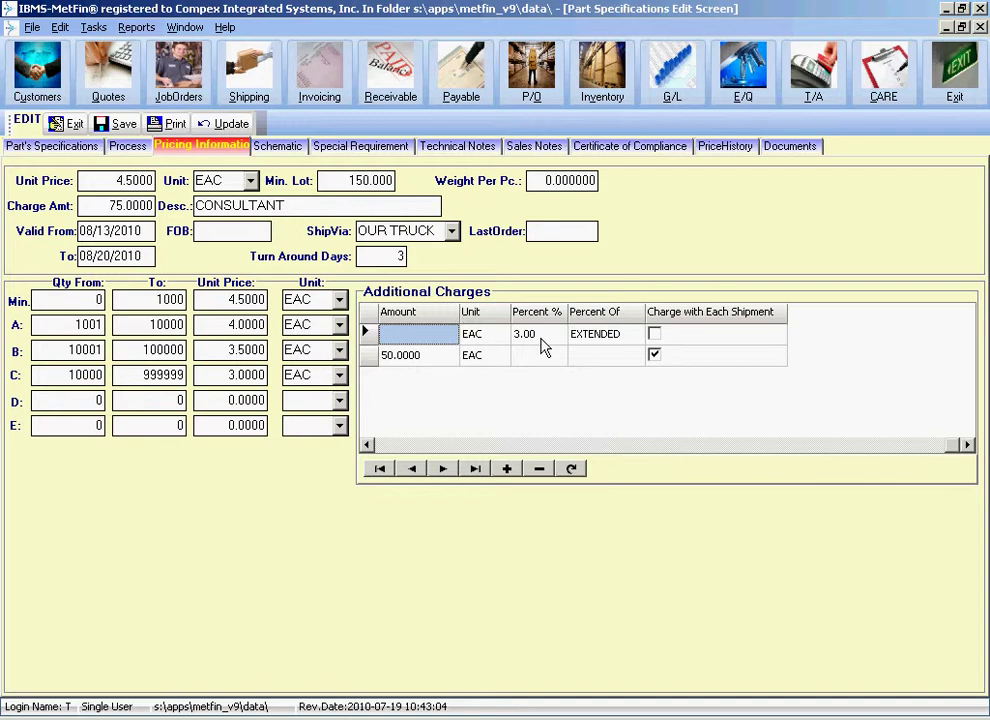
left_click(368, 446)
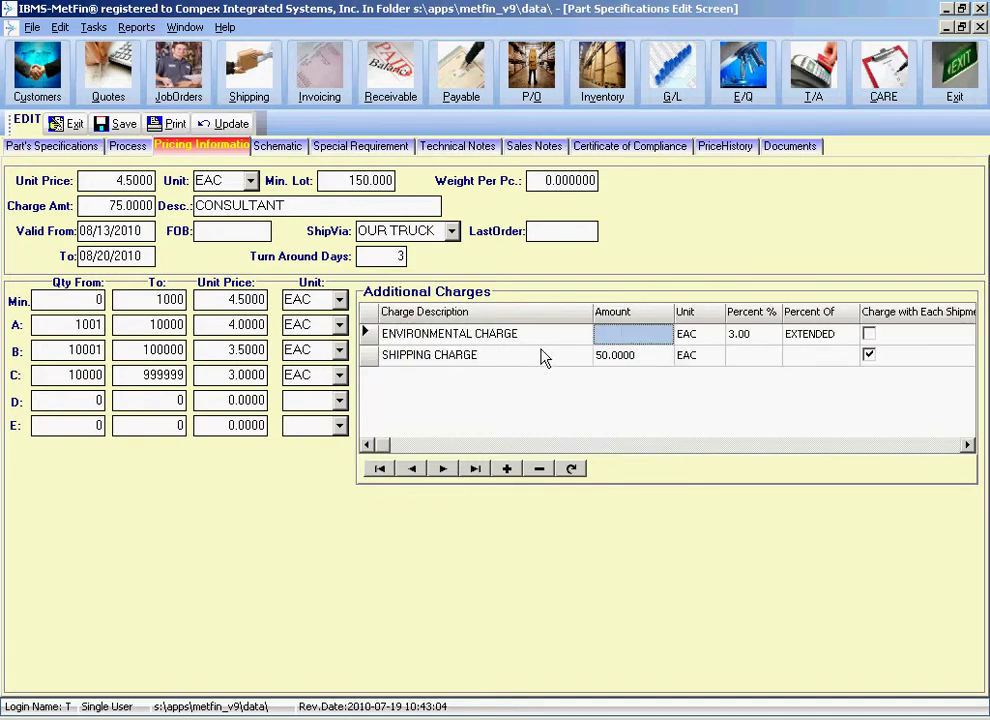